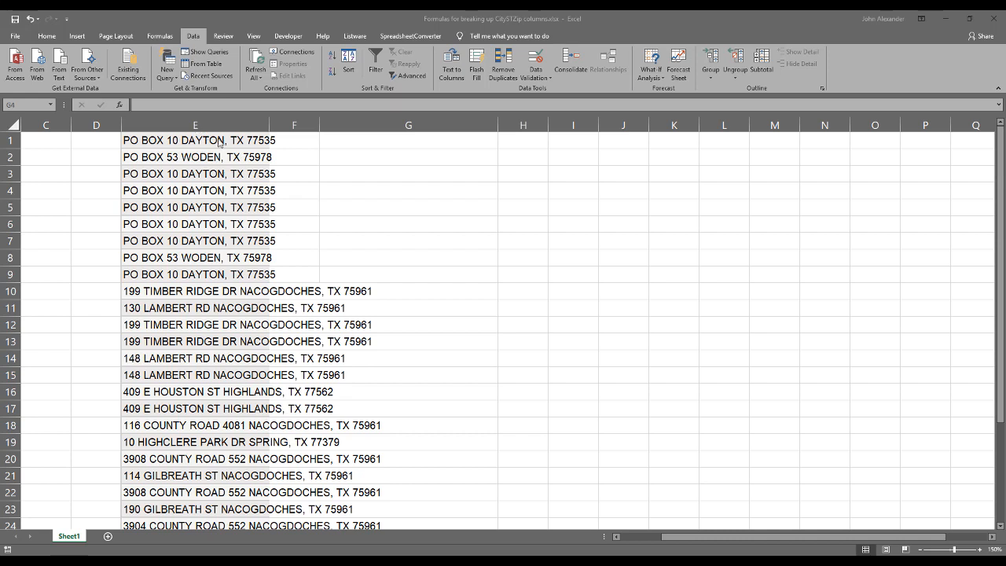
Widen column E until the full address text fits inside it
{"action": "left_click", "coordinate": [197, 125]}
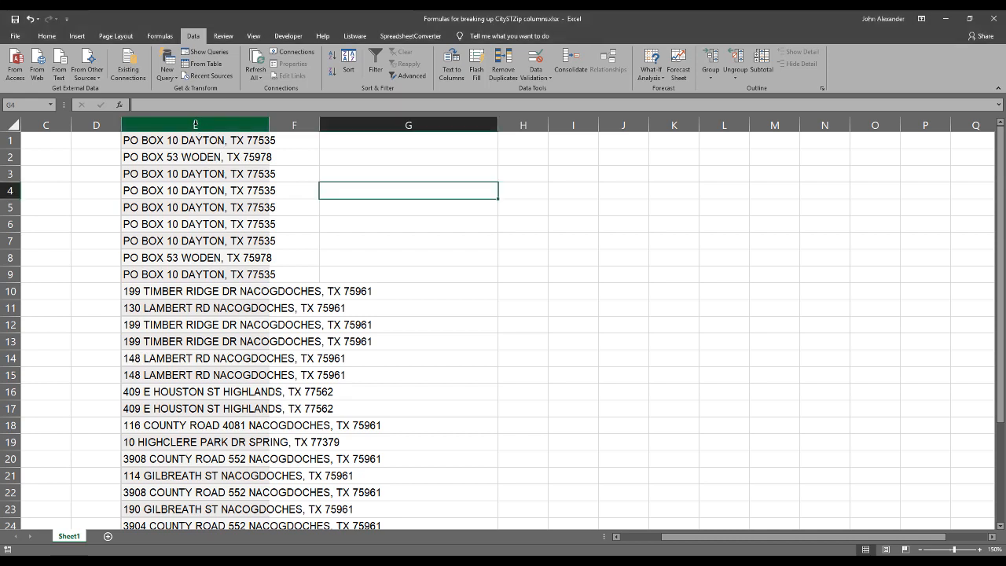
{"action": "left_click", "coordinate": [196, 124]}
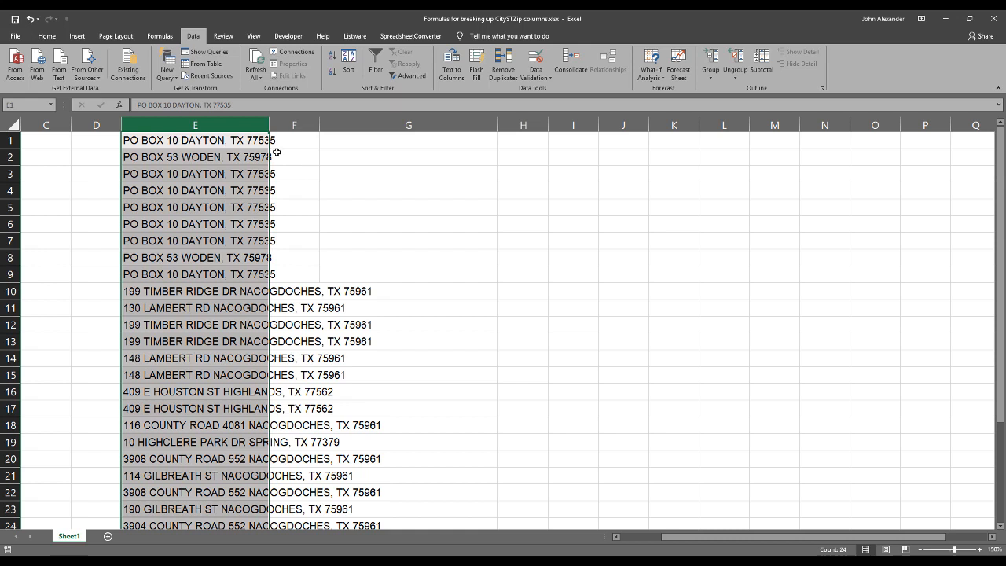
{"action": "left_click_drag", "start_coordinate": [269, 128], "coordinate": [391, 128]}
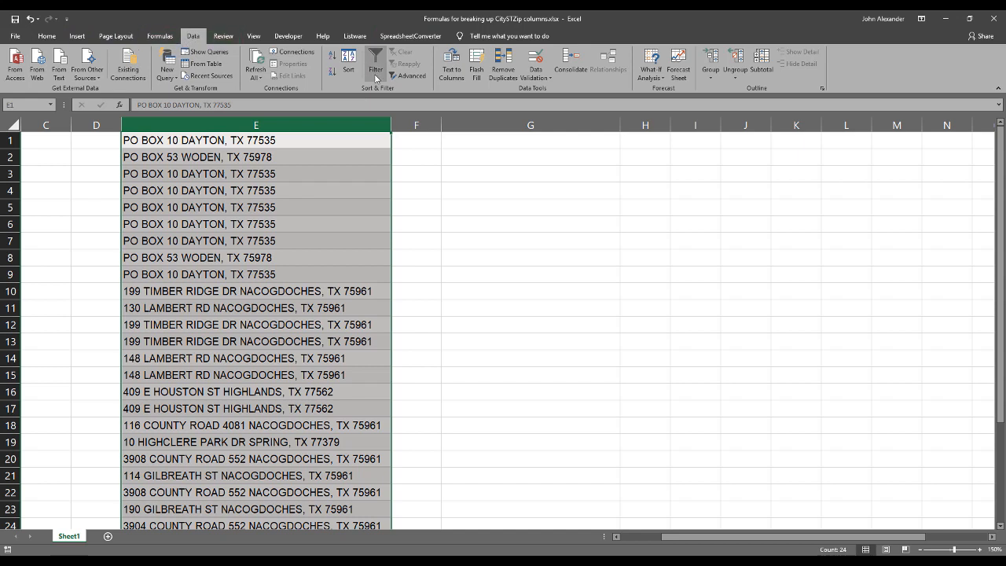
Try splitting column E's addresses with Text to Columns, delimited by tab, comma and space, and undo the split
{"action": "left_click", "coordinate": [456, 81]}
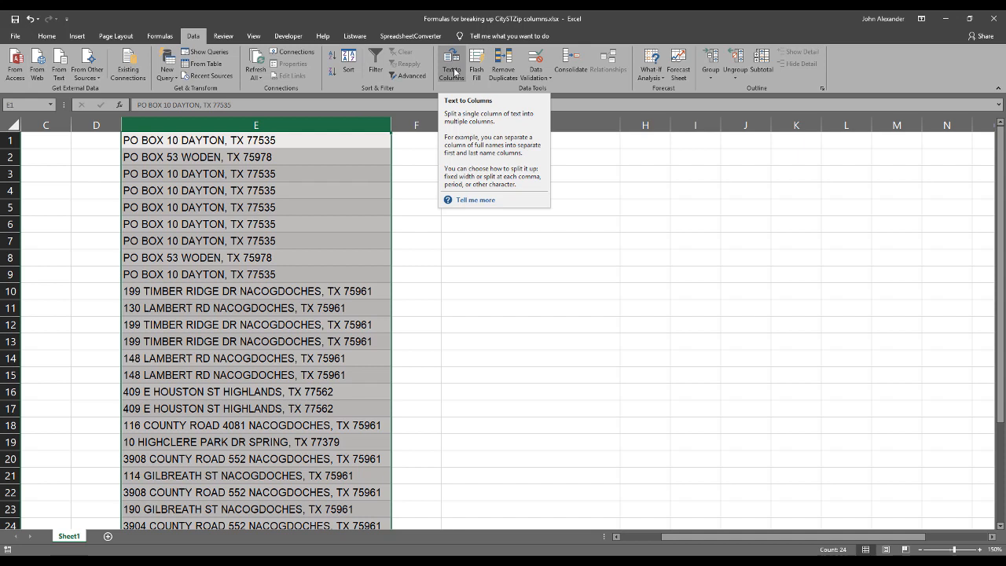
{"action": "left_click", "coordinate": [454, 72]}
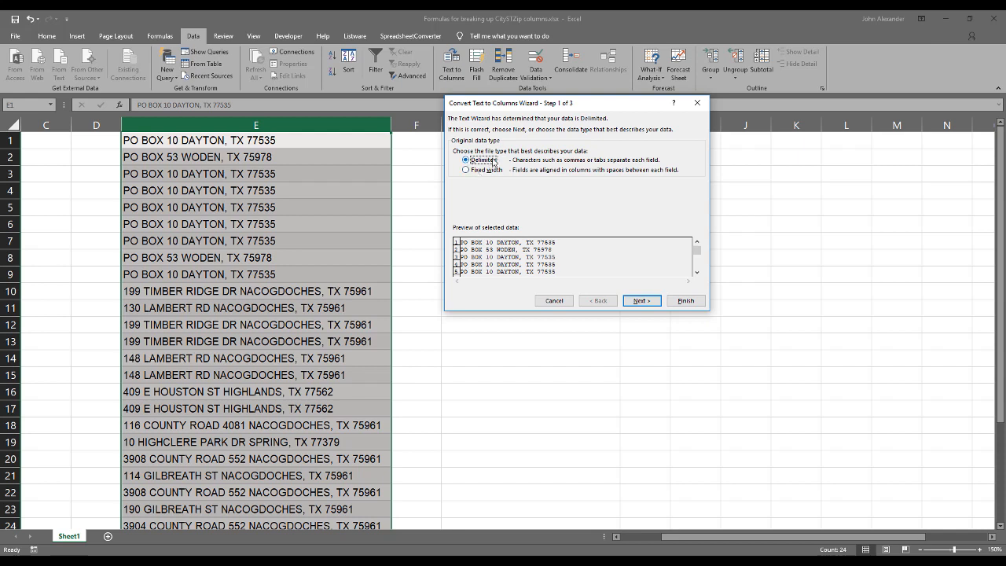
{"action": "left_click", "coordinate": [642, 301]}
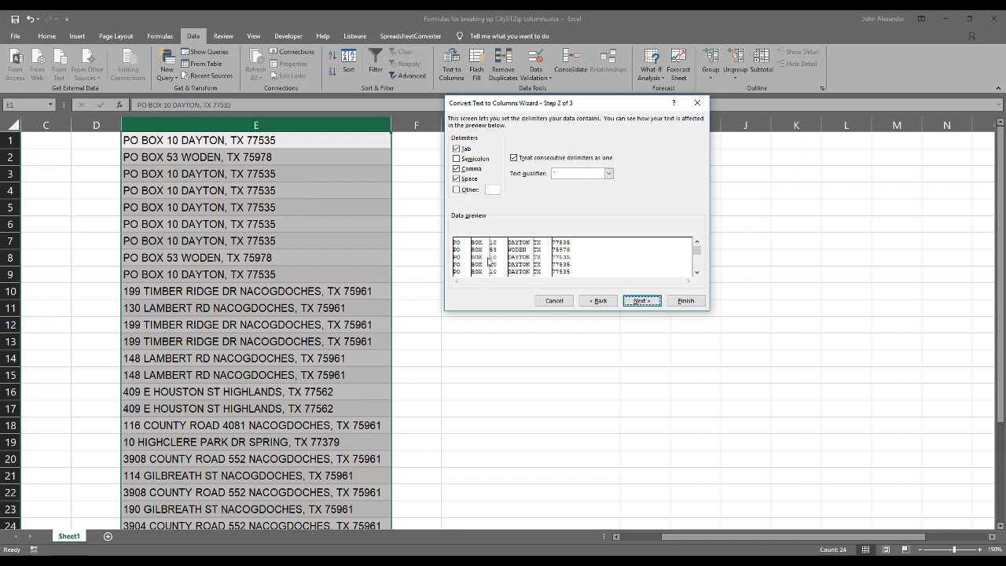
{"action": "left_click", "coordinate": [457, 168]}
{"action": "left_click", "coordinate": [457, 178]}
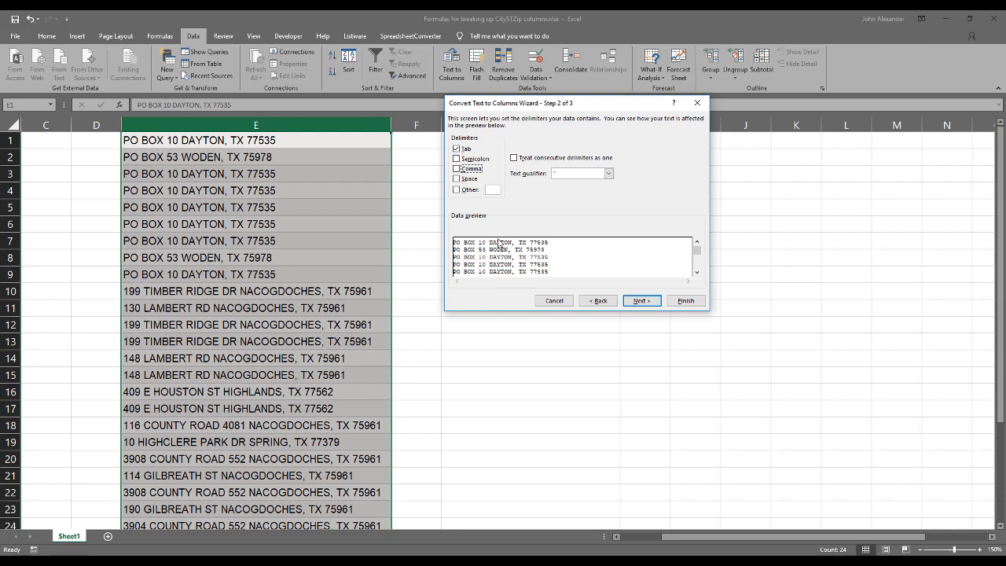
{"action": "left_click", "coordinate": [457, 168]}
{"action": "left_click", "coordinate": [468, 183]}
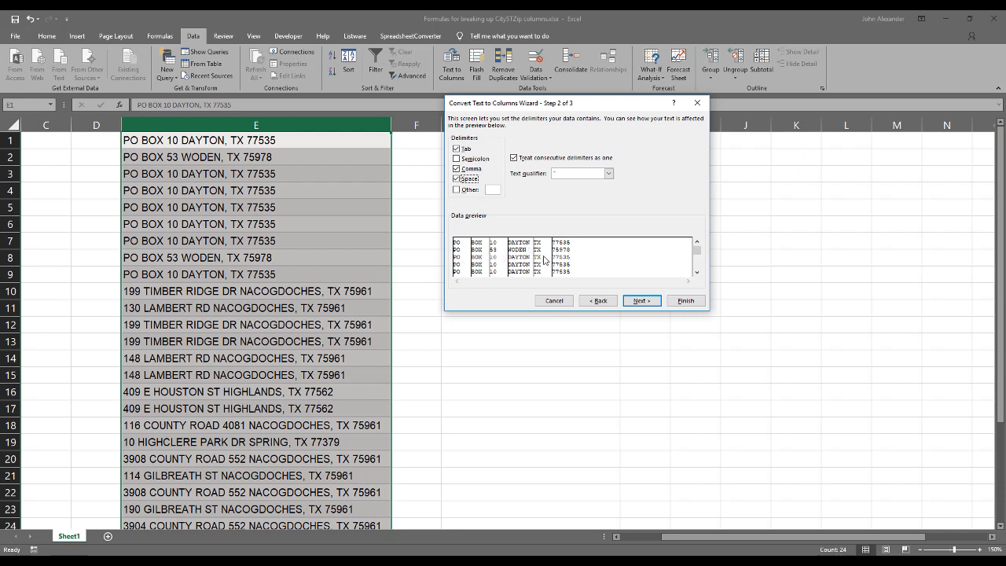
{"action": "mouse_move", "coordinate": [695, 251]}
{"action": "left_mouse_down"}
{"action": "mouse_move", "coordinate": [695, 268]}
{"action": "mouse_move", "coordinate": [697, 259]}
{"action": "left_mouse_up"}
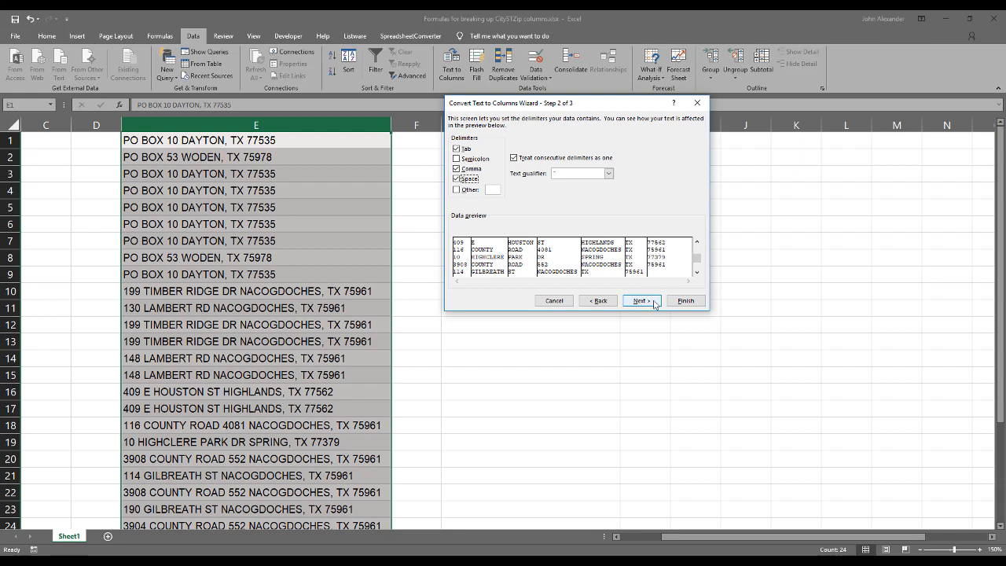
{"action": "left_click", "coordinate": [682, 300]}
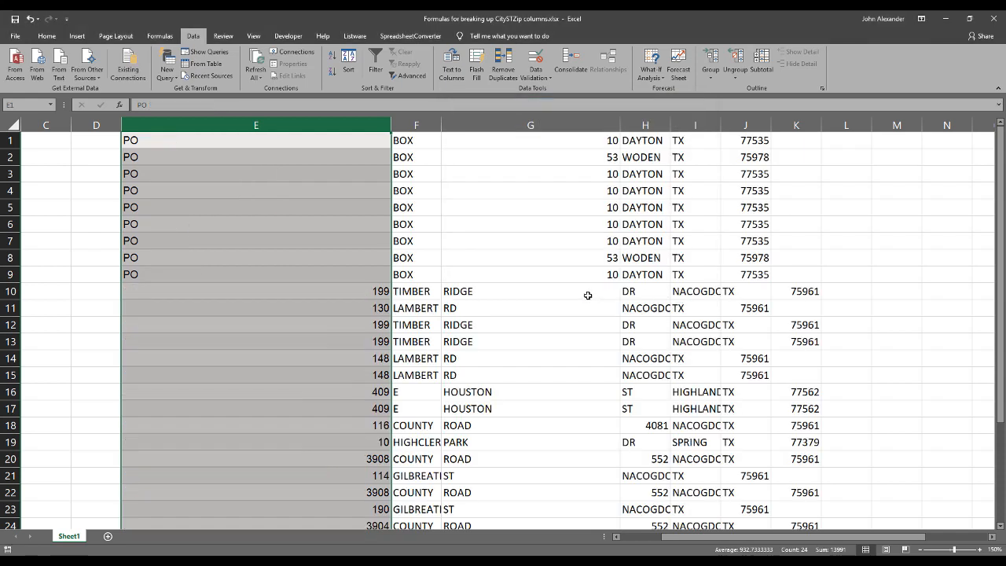
{"action": "left_click", "coordinate": [285, 318]}
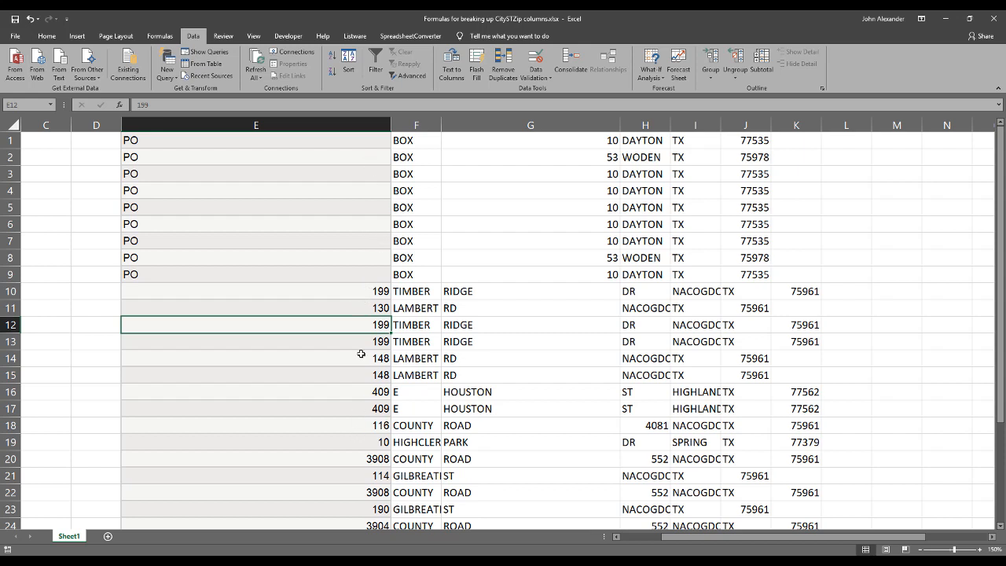
{"action": "left_click", "coordinate": [29, 18]}
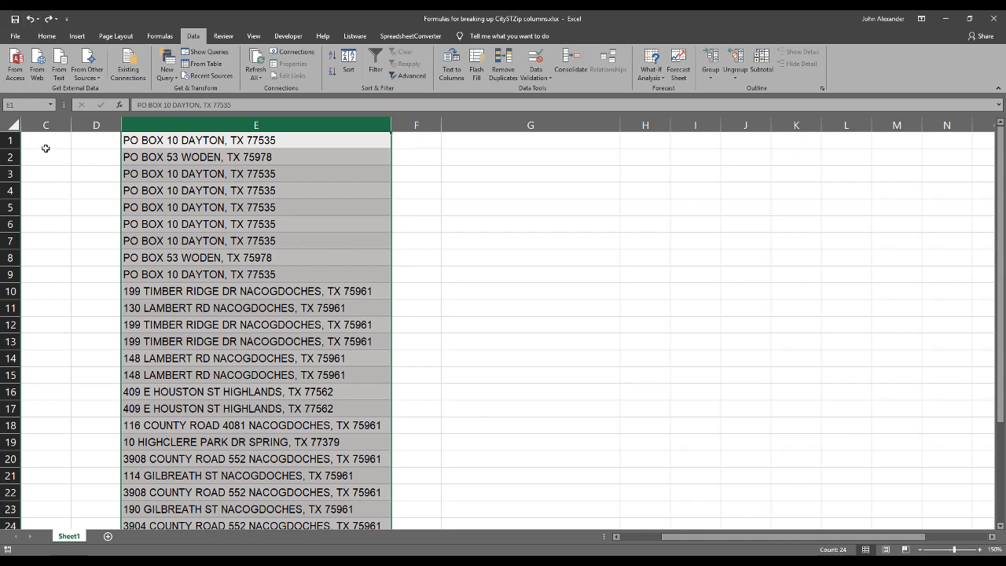
Insert a blank row above the first address and enter the placeholder header "ttt" in cell E1
{"action": "left_click", "coordinate": [9, 140]}
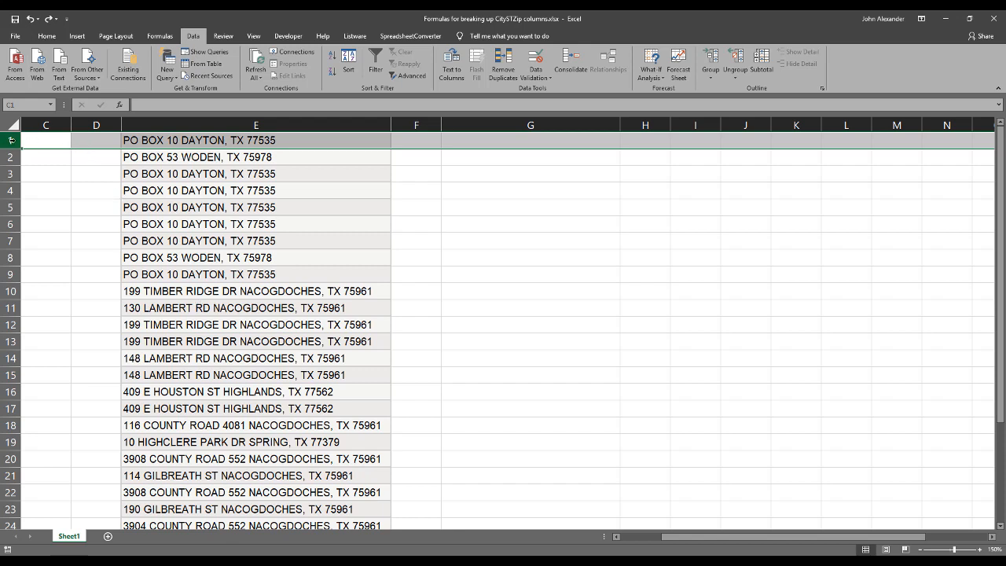
{"action": "right_click", "coordinate": [47, 142]}
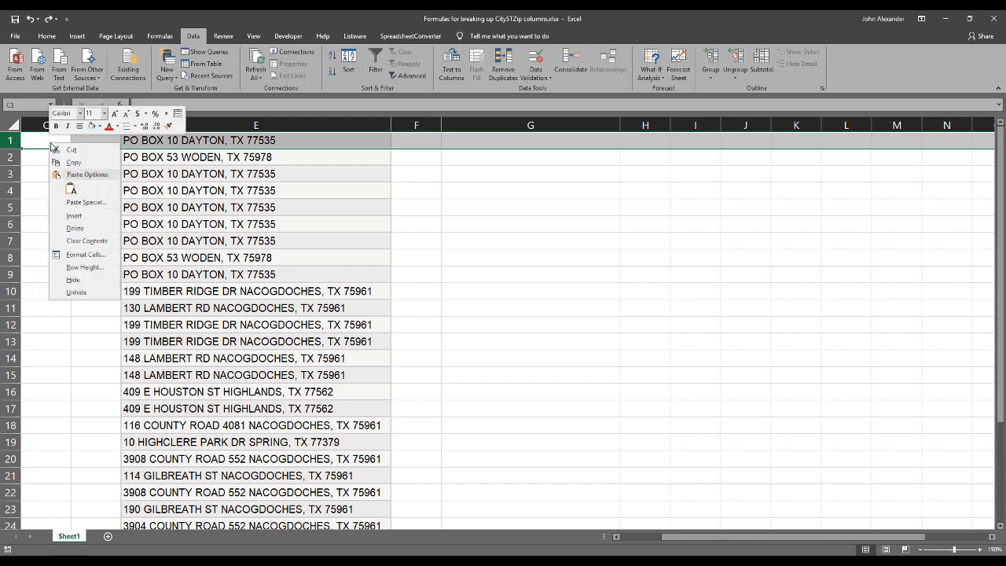
{"action": "right_click", "coordinate": [409, 147]}
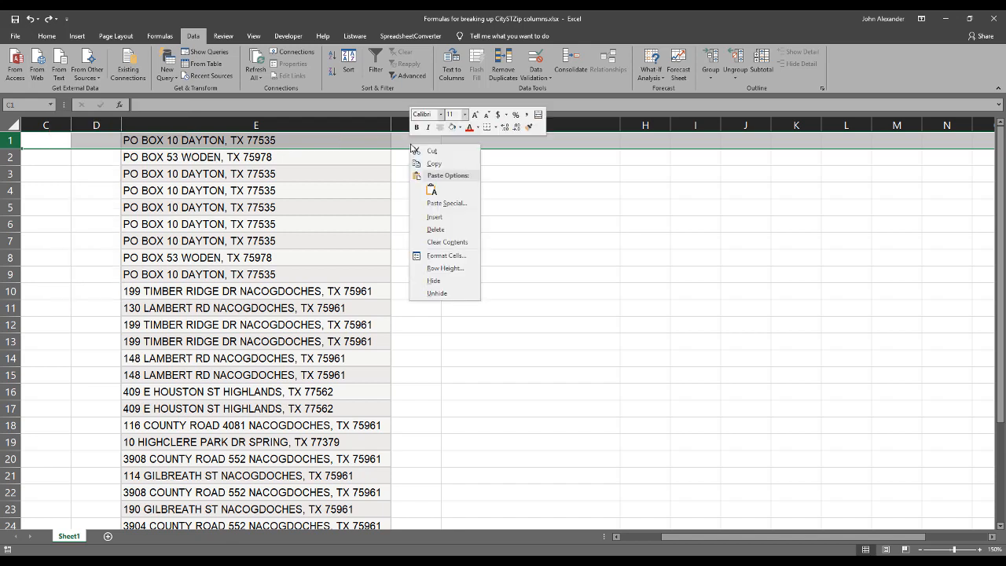
{"action": "left_click", "coordinate": [437, 220]}
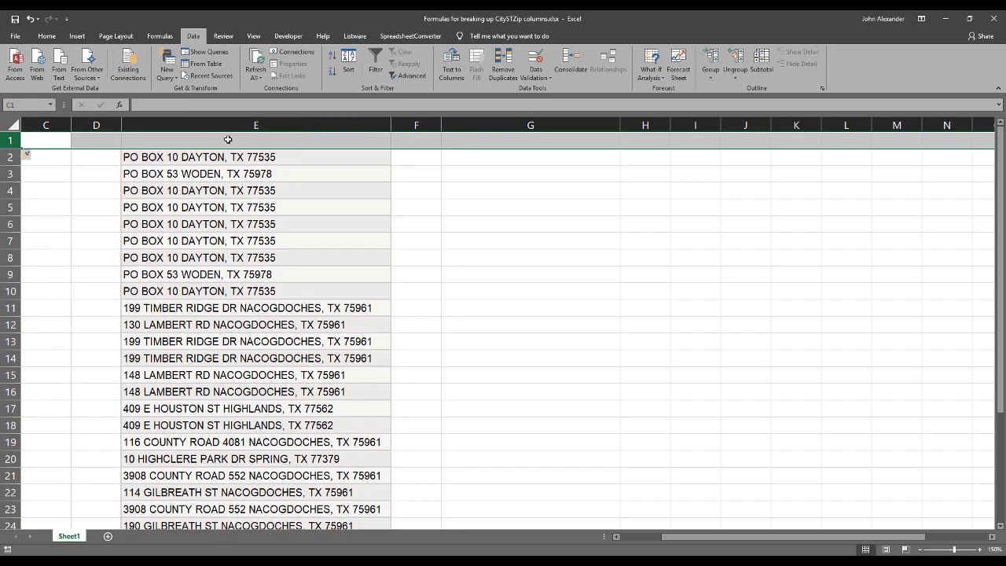
{"action": "left_click", "coordinate": [269, 141]}
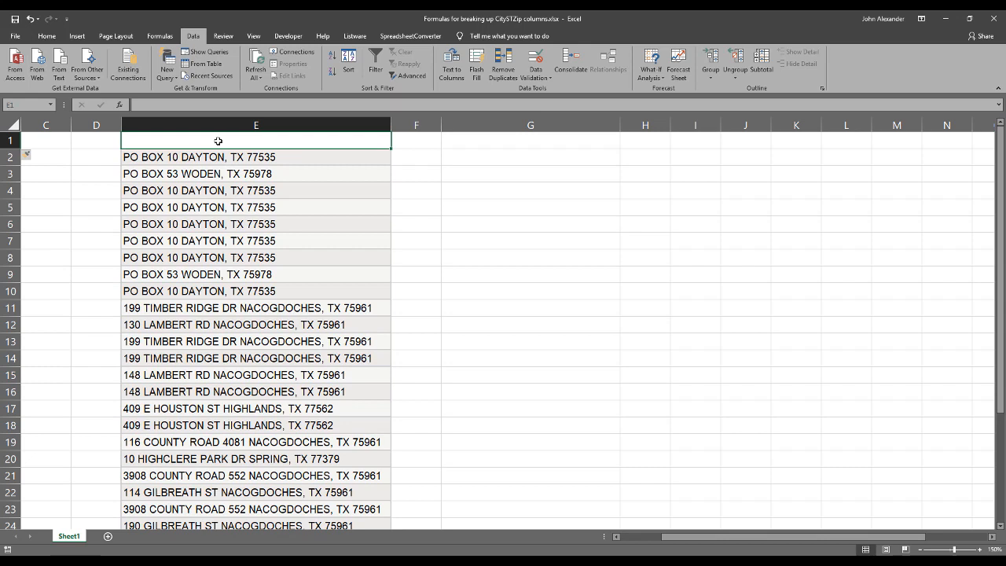
{"action": "type", "text": "ttt"}
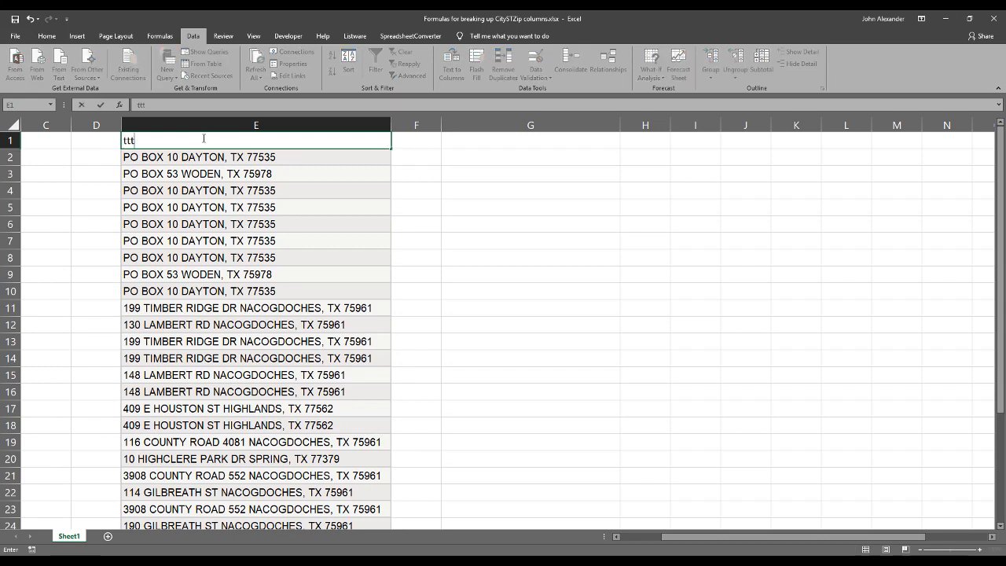
Add filters to header row 1 and sort the "ttt" column from A to Z
{"action": "left_click", "coordinate": [10, 141]}
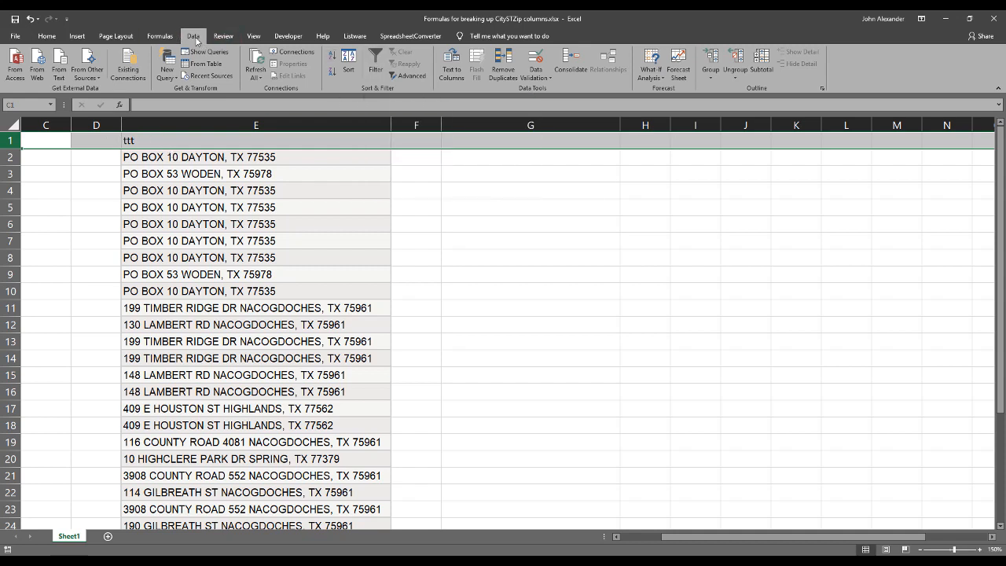
{"action": "left_click", "coordinate": [373, 69]}
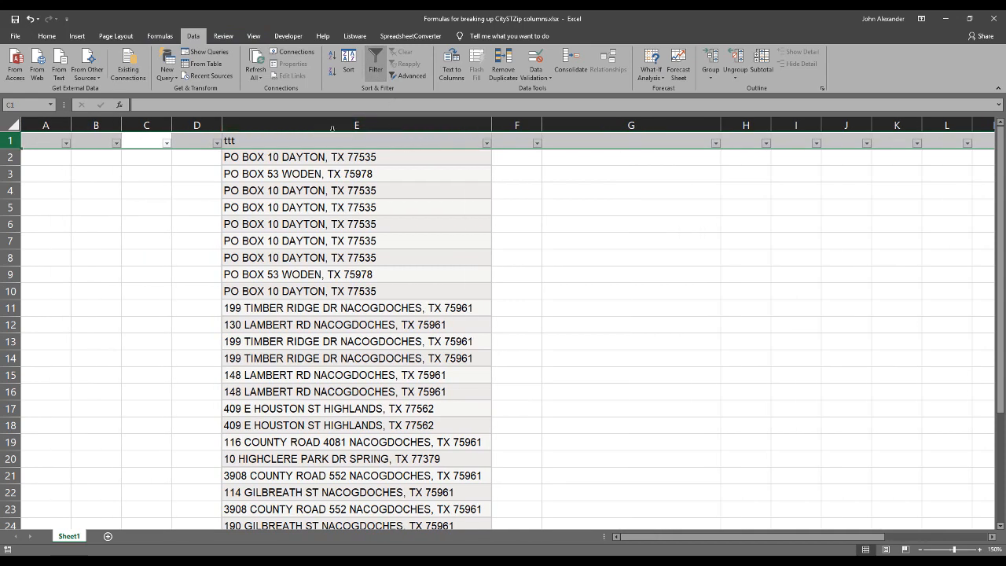
{"action": "left_click", "coordinate": [487, 143]}
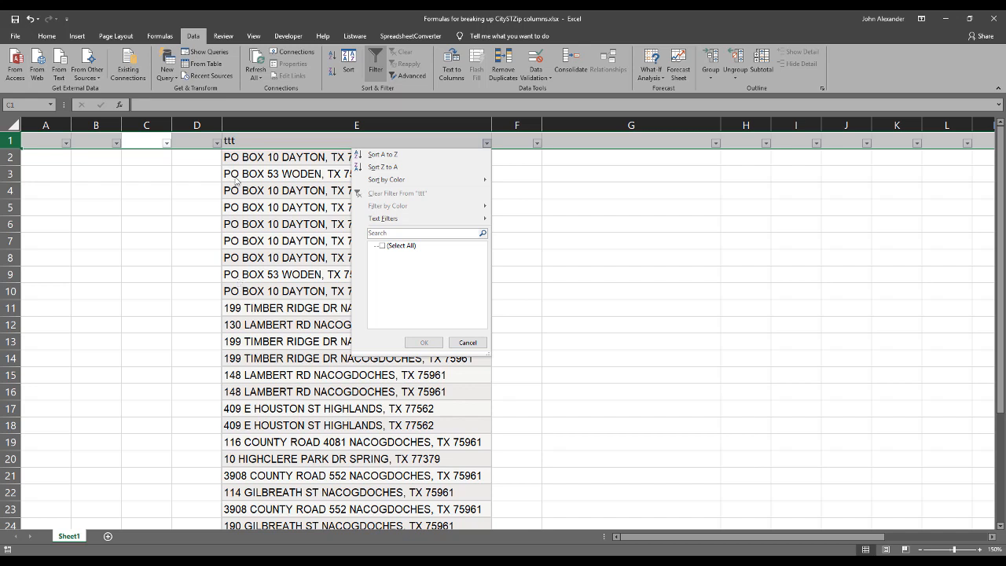
{"action": "left_click", "coordinate": [372, 155]}
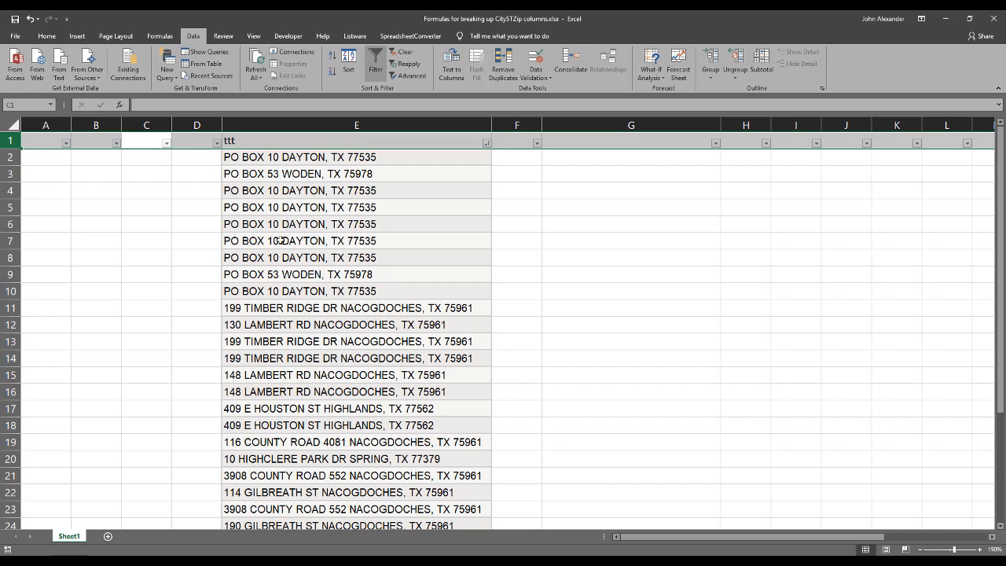
Split column E with Text to Columns, delimited by tab, comma and space, in General format with destination $E$1
{"action": "scroll", "coordinate": [274, 366], "scroll_direction": "down", "scroll_amount": 5}
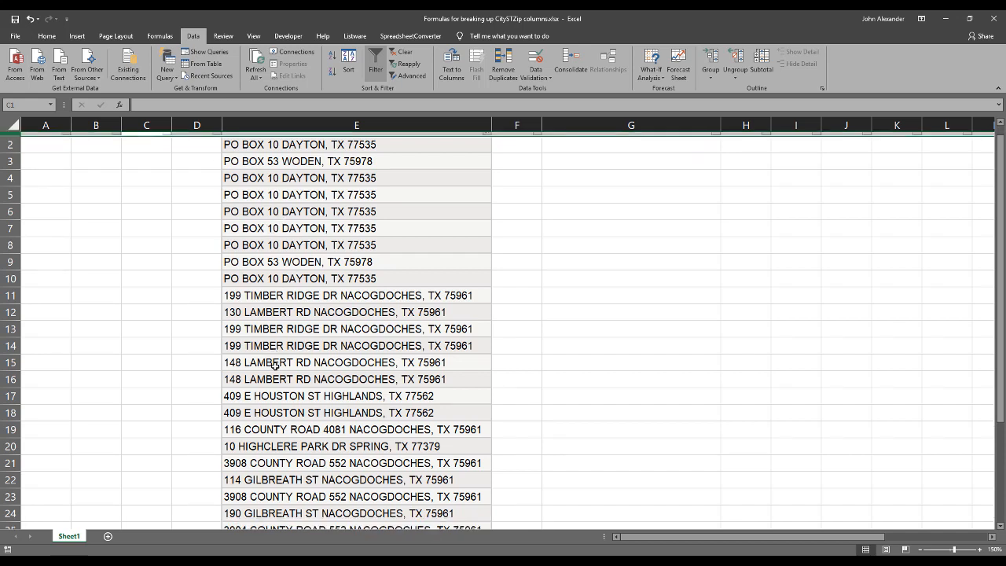
{"action": "scroll", "coordinate": [274, 366], "scroll_direction": "up", "scroll_amount": 4}
{"action": "scroll", "coordinate": [275, 367], "scroll_direction": "up", "scroll_amount": 1}
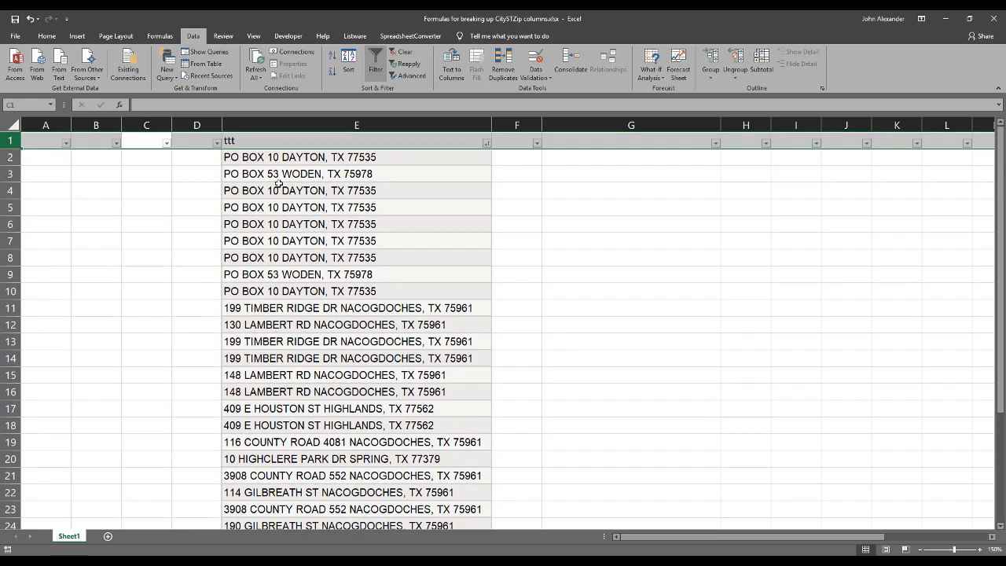
{"action": "scroll", "coordinate": [288, 425], "scroll_direction": "down", "scroll_amount": 4}
{"action": "scroll", "coordinate": [268, 346], "scroll_direction": "down", "scroll_amount": 2}
{"action": "scroll", "coordinate": [267, 346], "scroll_direction": "up", "scroll_amount": 6}
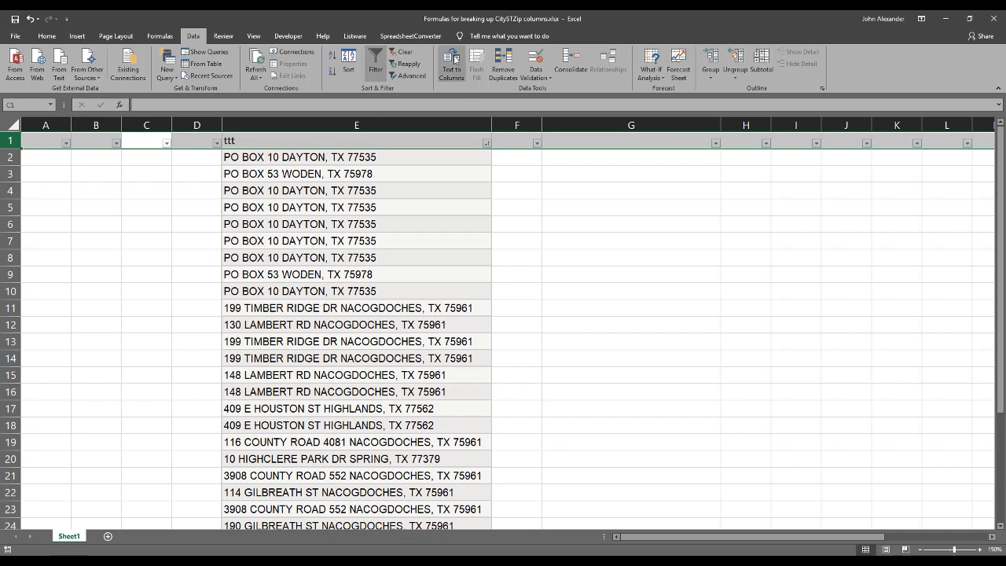
{"action": "left_click", "coordinate": [386, 125]}
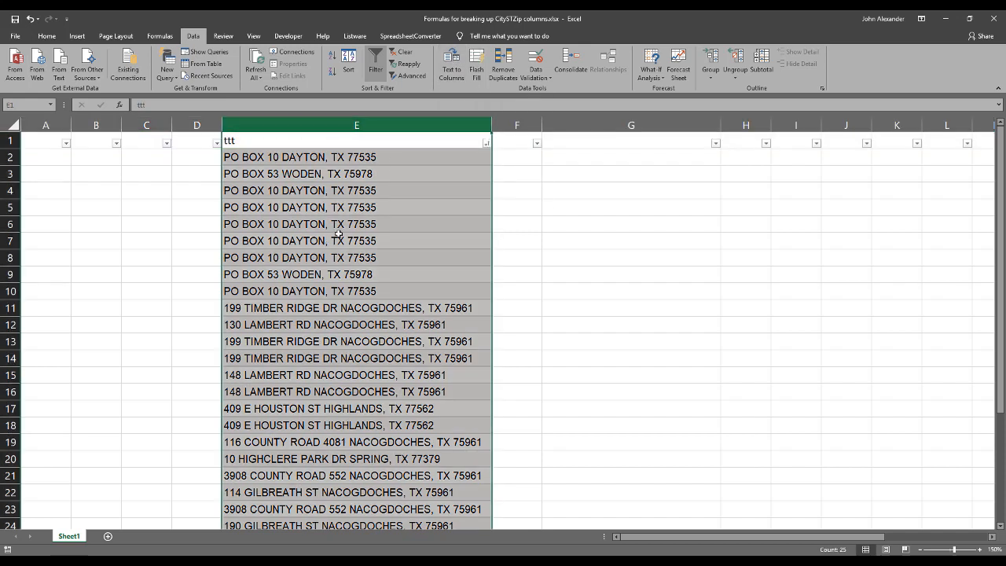
{"action": "left_click", "coordinate": [452, 70]}
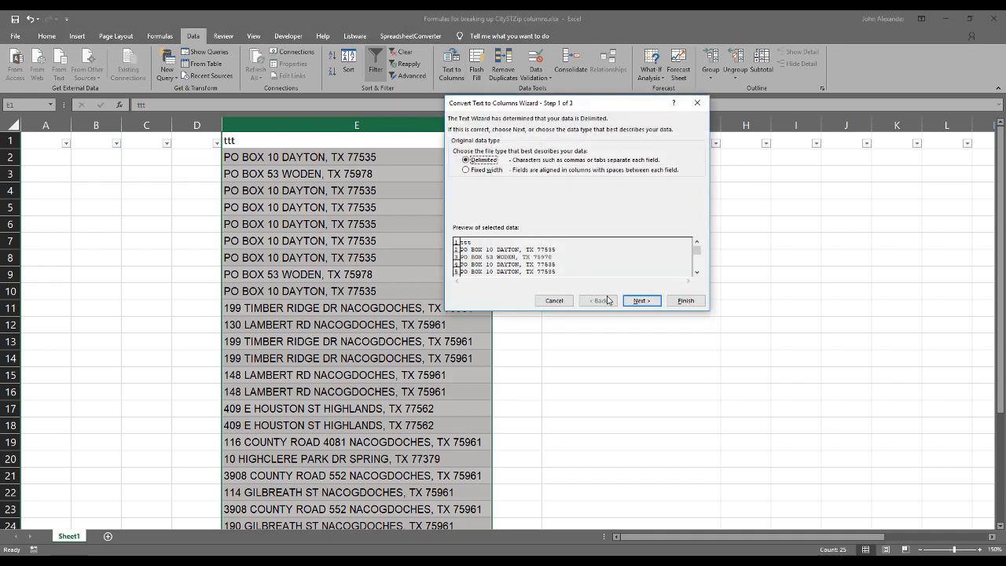
{"action": "left_click", "coordinate": [642, 300]}
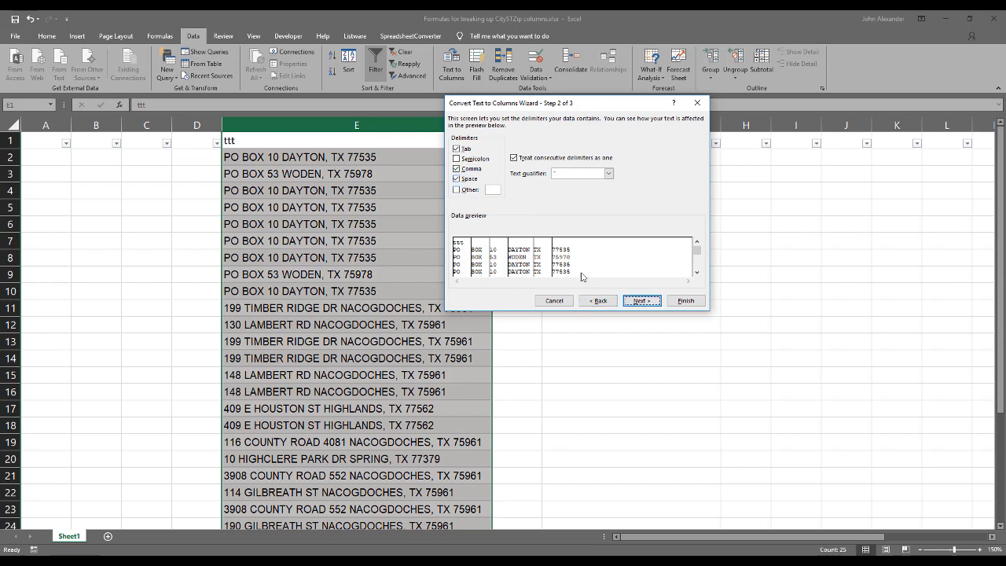
{"action": "left_click", "coordinate": [641, 301]}
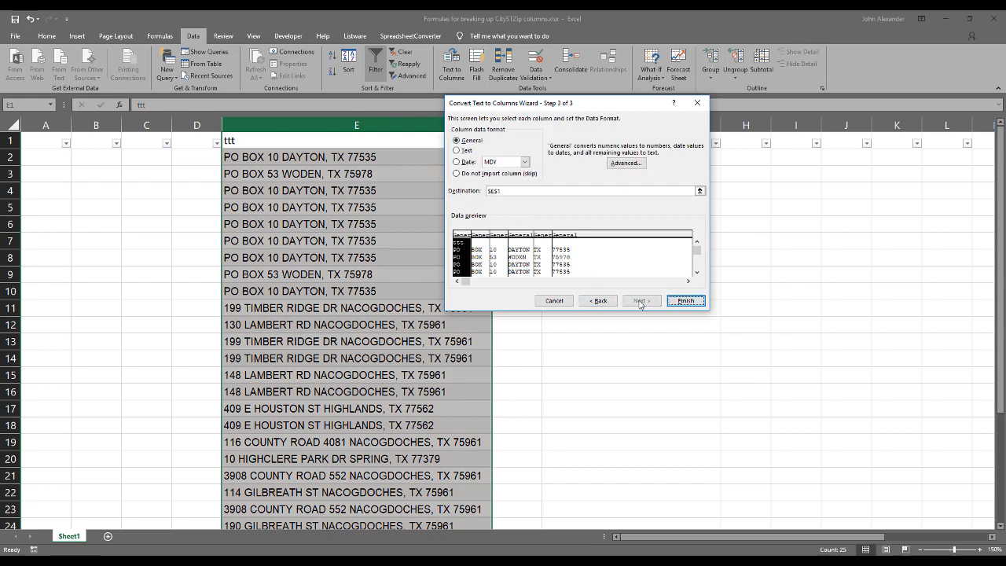
{"action": "left_click", "coordinate": [685, 301]}
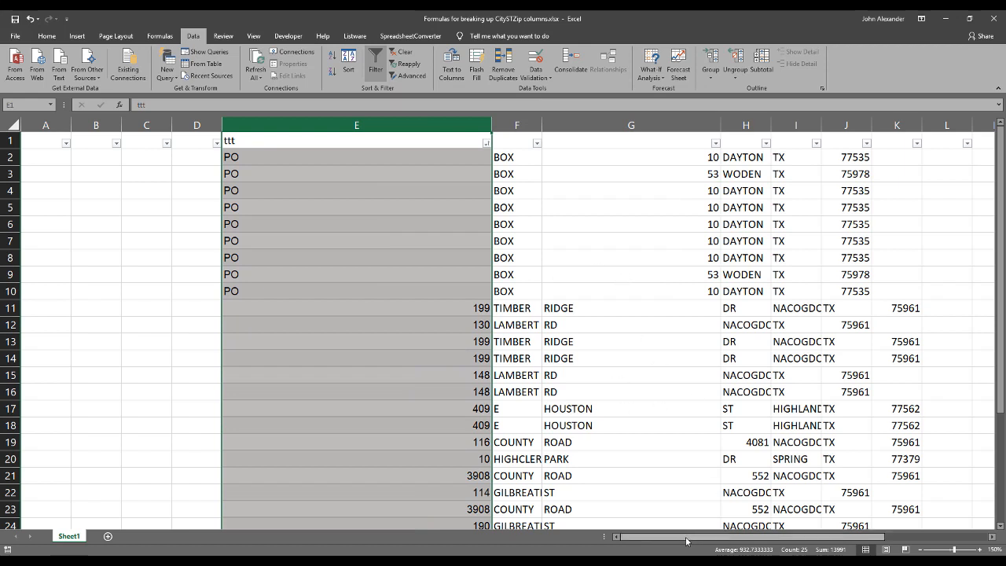
Narrow columns E and G to bring the split address parts closer together
{"action": "left_click_drag", "start_coordinate": [690, 541], "coordinate": [750, 543]}
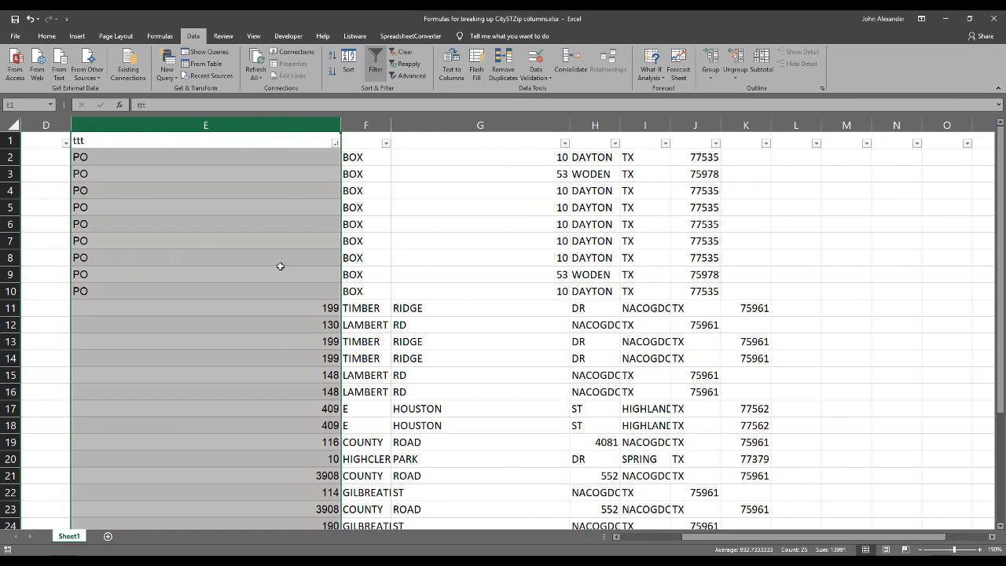
{"action": "left_click_drag", "start_coordinate": [341, 120], "coordinate": [137, 127]}
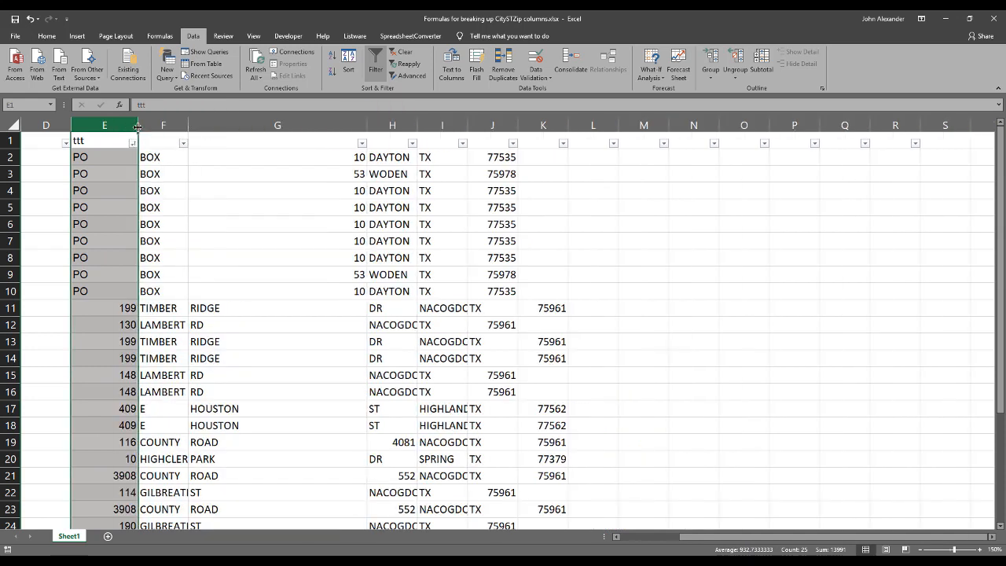
{"action": "left_click_drag", "start_coordinate": [367, 126], "coordinate": [307, 128]}
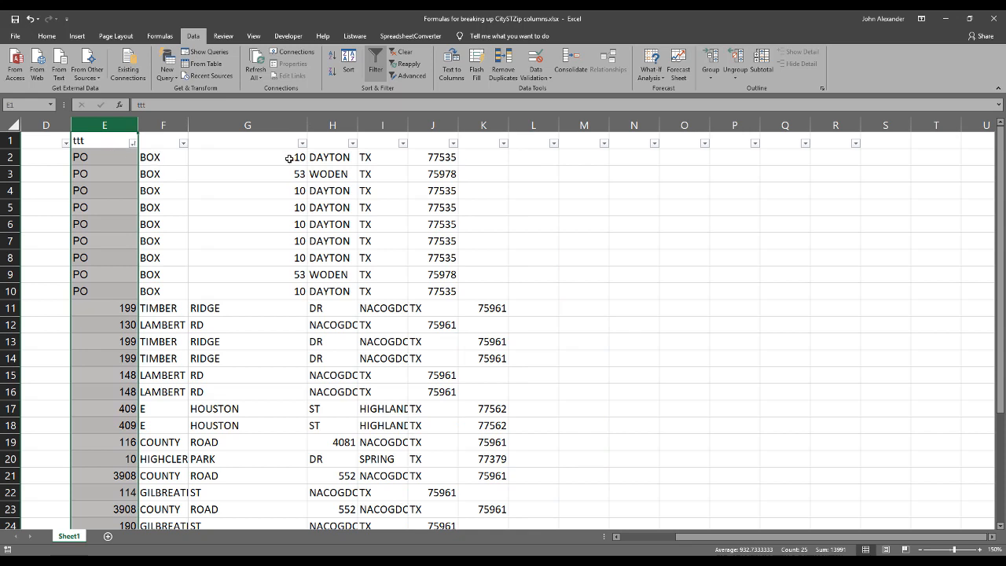
Compare how the split address parts line up across columns E to K in the PO Box rows and the street address rows
{"action": "left_click_drag", "start_coordinate": [289, 158], "coordinate": [108, 157]}
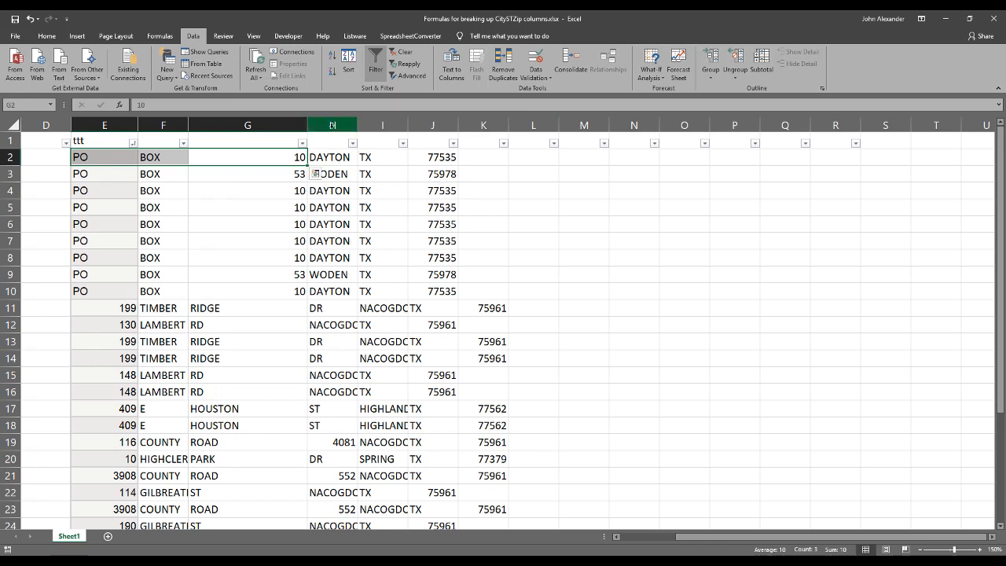
{"action": "left_click", "coordinate": [331, 125]}
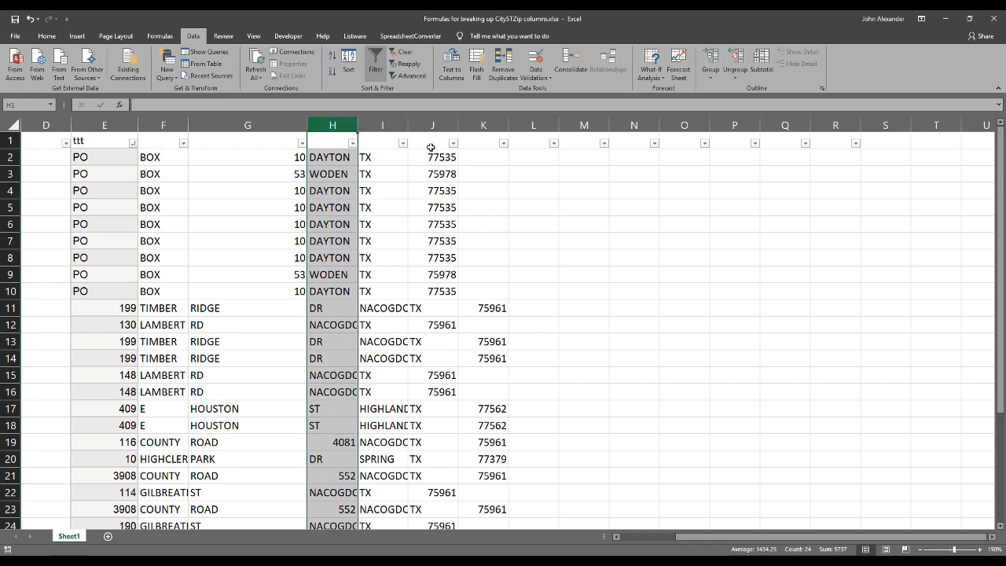
{"action": "left_click", "coordinate": [334, 158]}
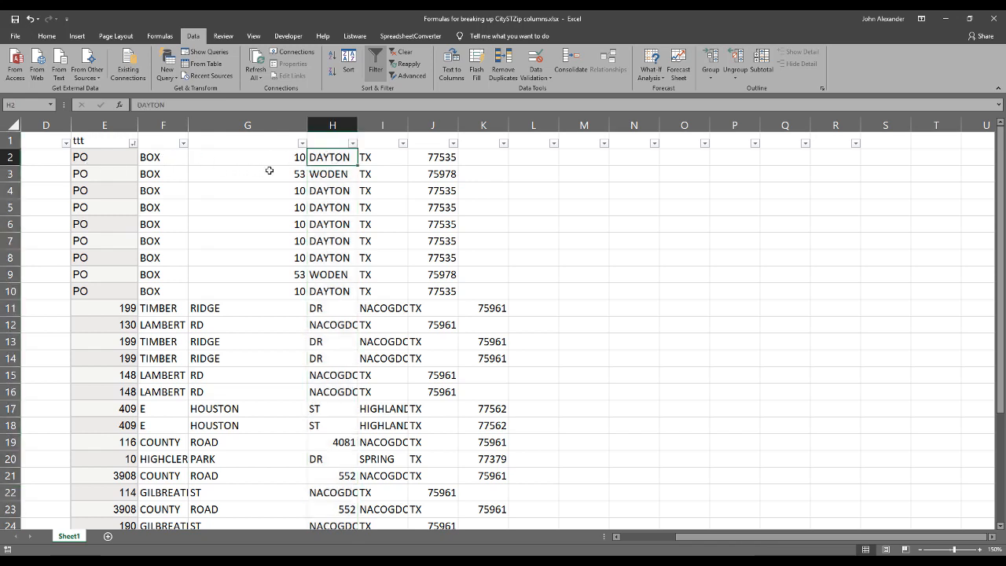
{"action": "left_click", "coordinate": [123, 309]}
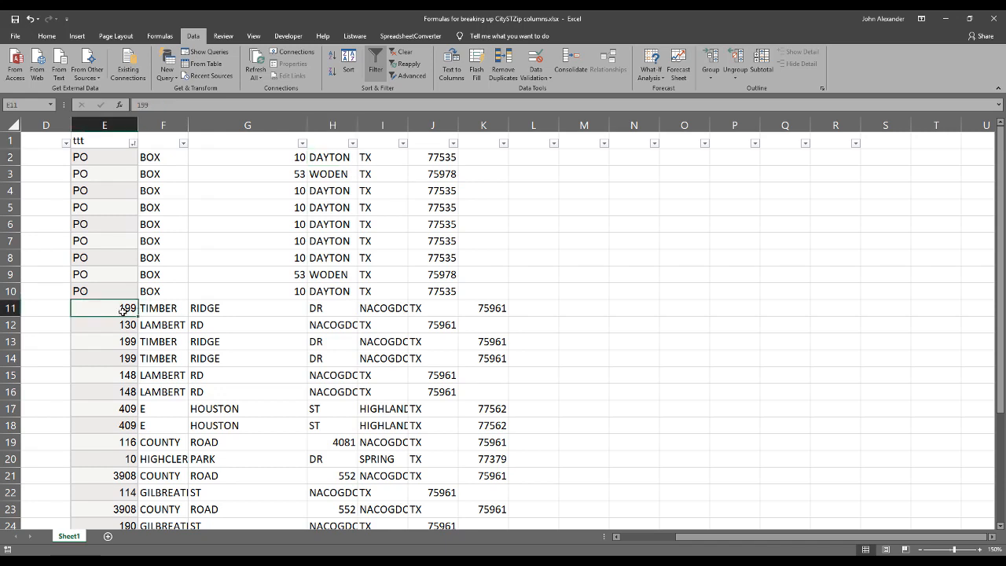
{"action": "left_click", "coordinate": [162, 310]}
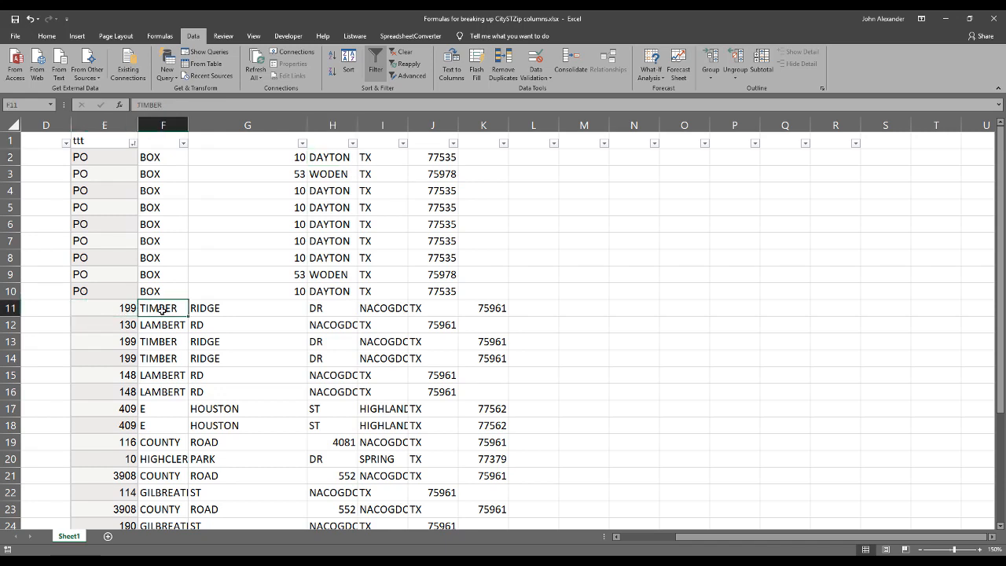
{"action": "left_click", "coordinate": [232, 309]}
{"action": "left_click", "coordinate": [323, 309]}
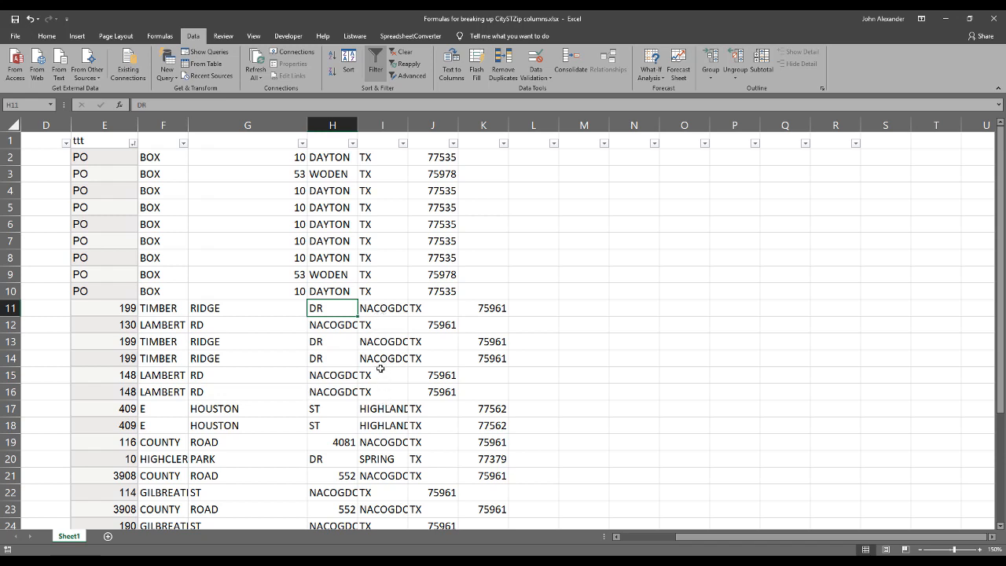
{"action": "left_click", "coordinate": [380, 309]}
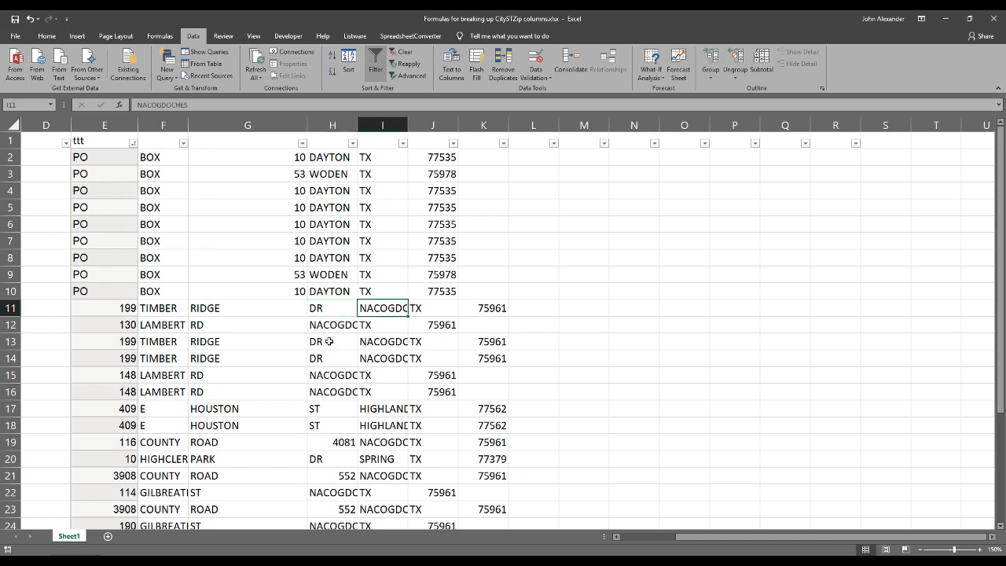
{"action": "left_click", "coordinate": [319, 376]}
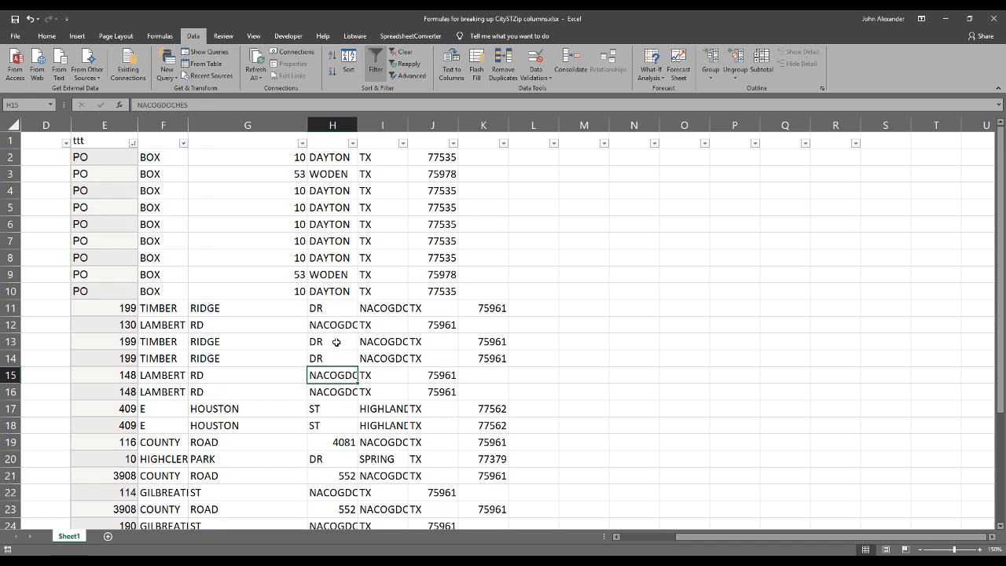
Add a blank second worksheet to the workbook and return to Sheet1
{"action": "left_click", "coordinate": [108, 537]}
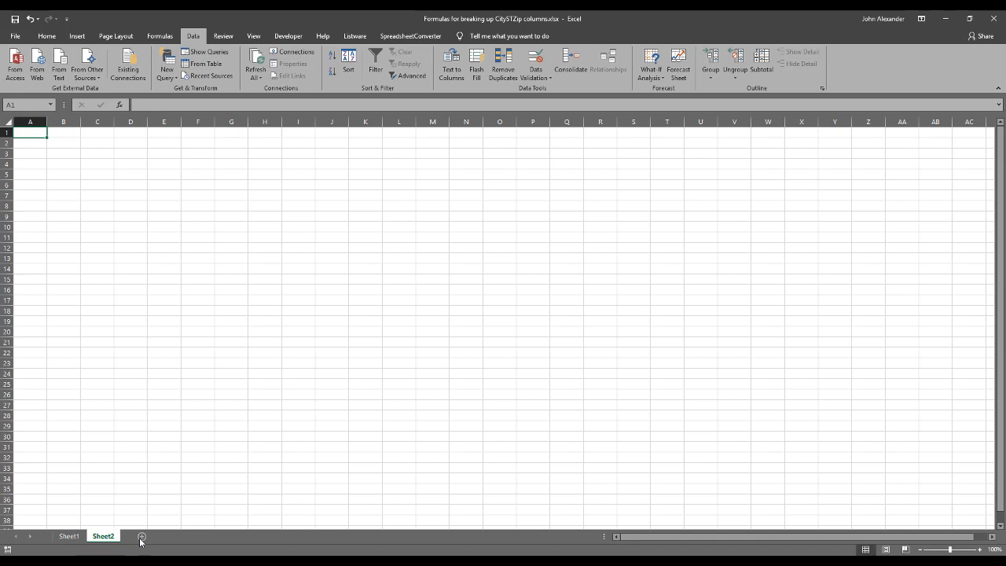
{"action": "left_click", "coordinate": [68, 537]}
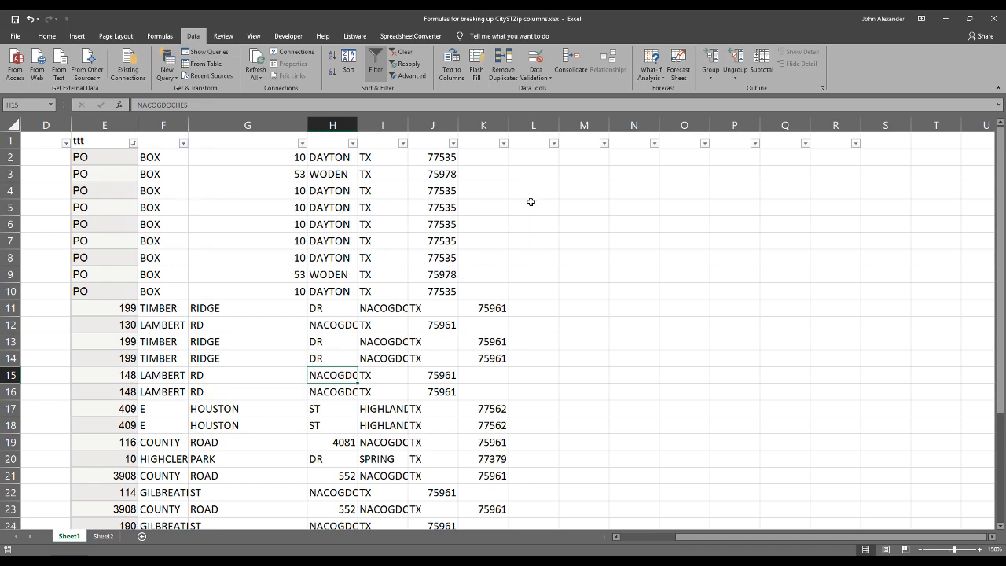
Start inserting a function in cell L2, beside the first PO Box row
{"action": "left_click", "coordinate": [528, 159]}
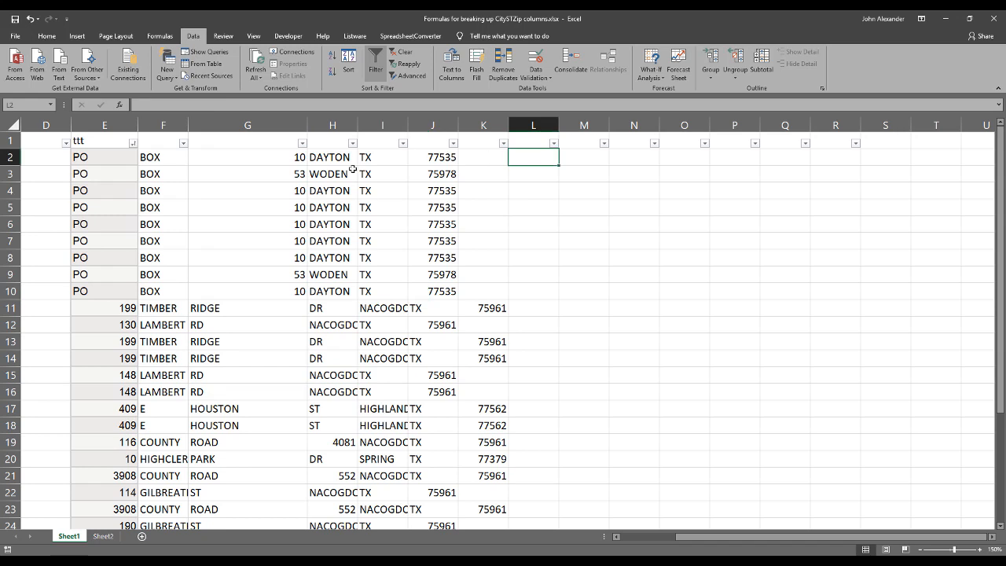
{"action": "left_click", "coordinate": [157, 37]}
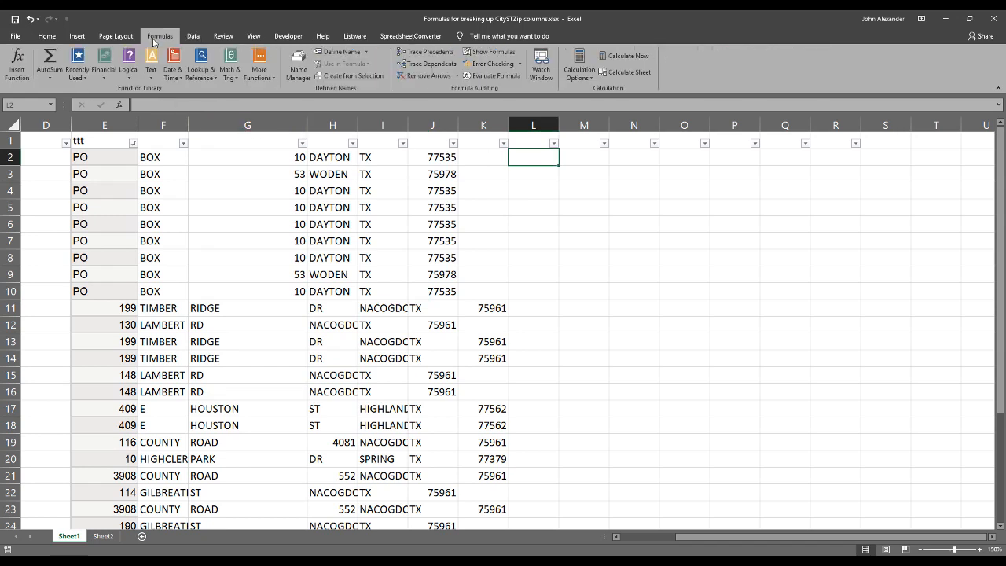
{"action": "left_click", "coordinate": [16, 72]}
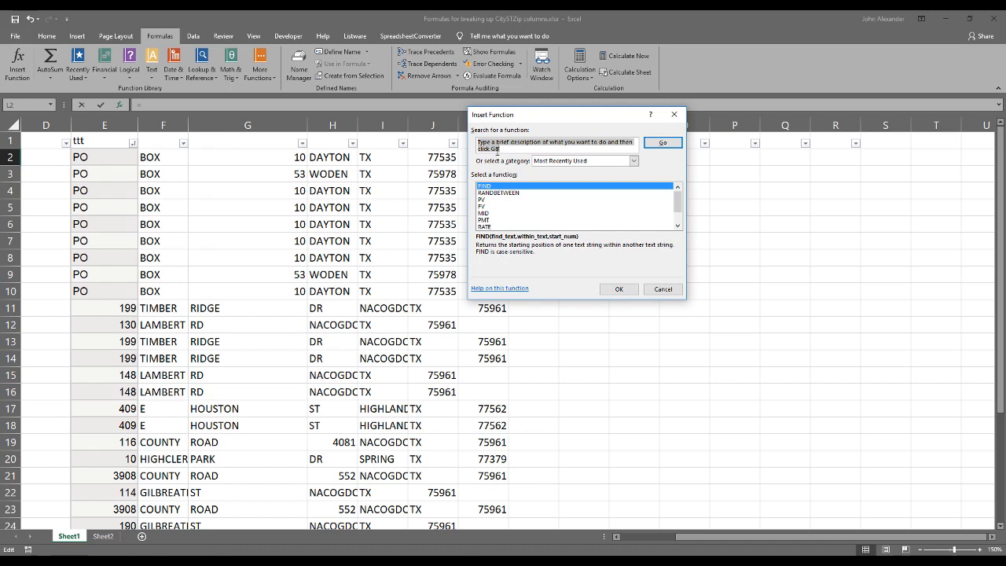
Try to find the concatenation function by searching for "conc" and "can"
{"action": "type", "text": "con"}
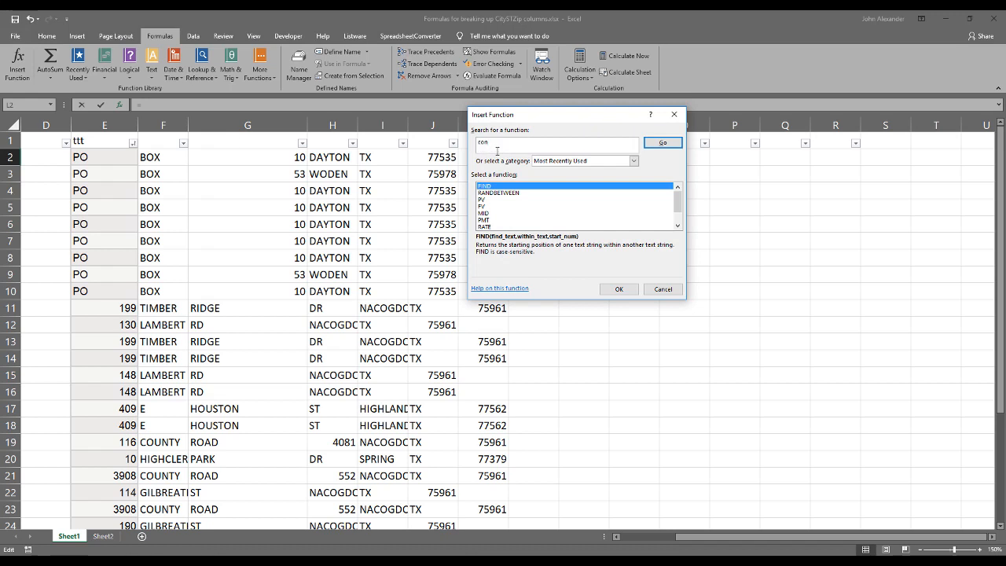
{"action": "type", "text": "d"}
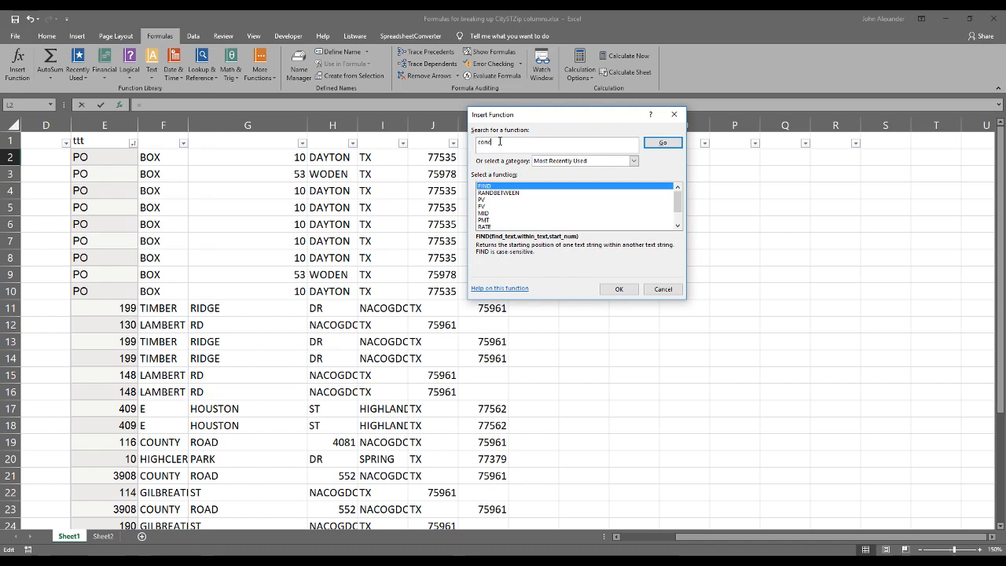
{"action": "left_click", "coordinate": [665, 145]}
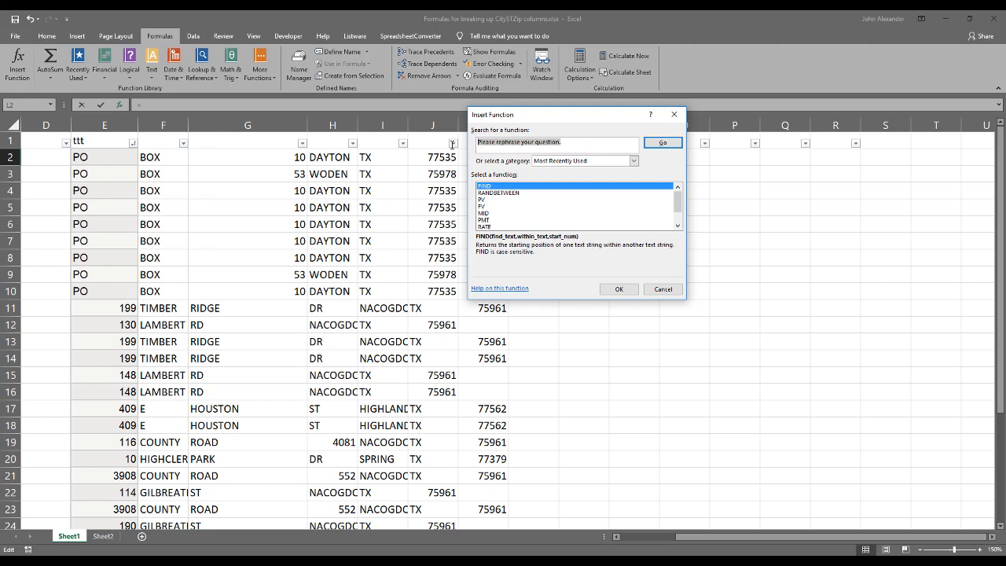
{"action": "type", "text": "i"}
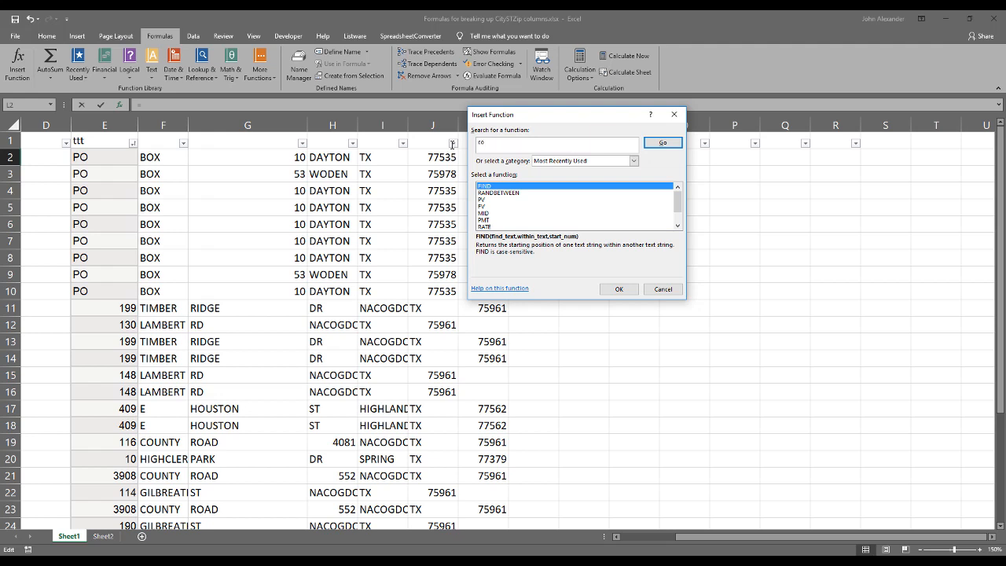
{"action": "key", "text": "Return"}
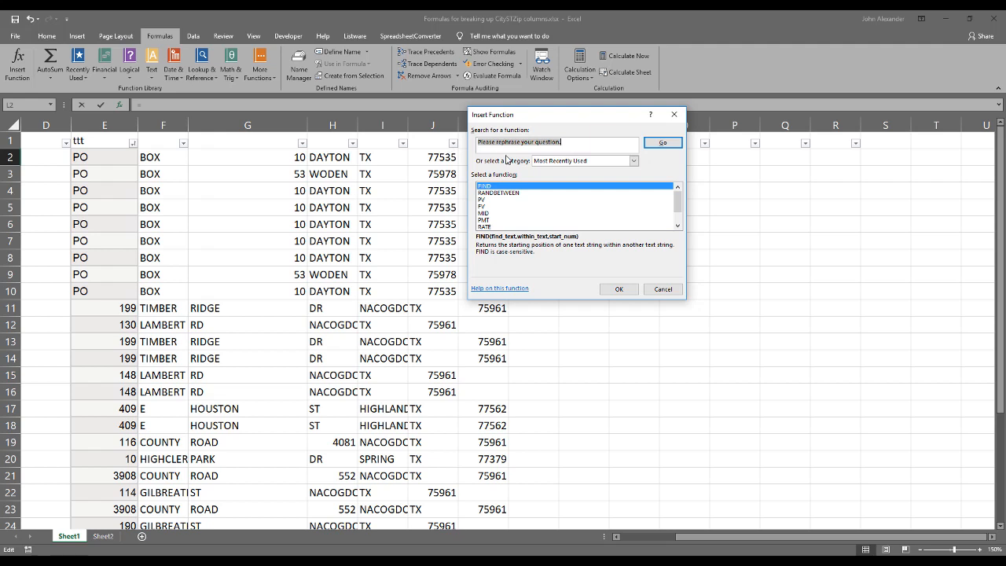
{"action": "type", "text": "f"}
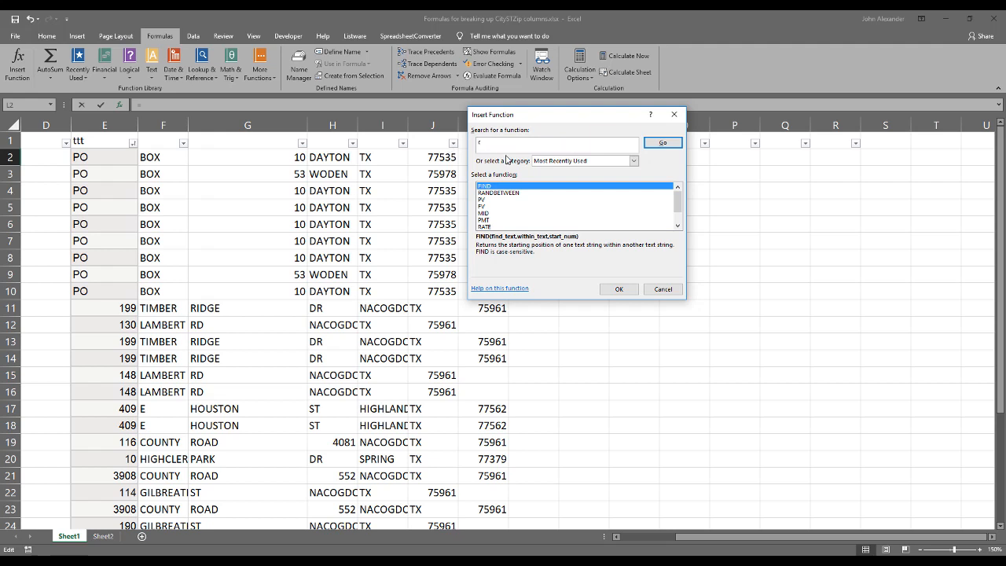
{"action": "key", "text": "Return"}
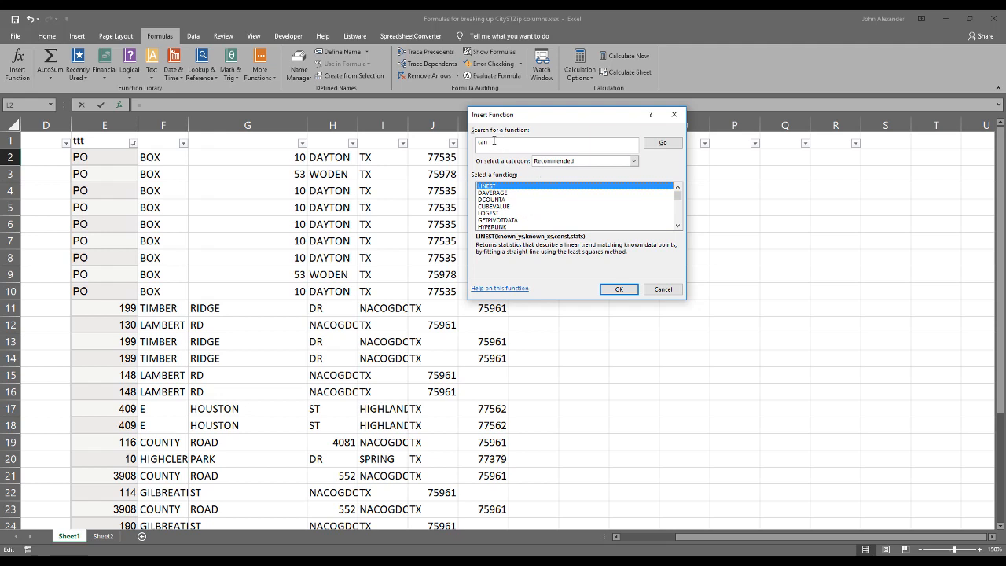
Search the functions for "text" and insert CONCATENATE in cell L2
{"action": "left_click_drag", "start_coordinate": [496, 142], "coordinate": [465, 144]}
{"action": "key", "text": "BackSpace"}
{"action": "key", "text": "Return"}
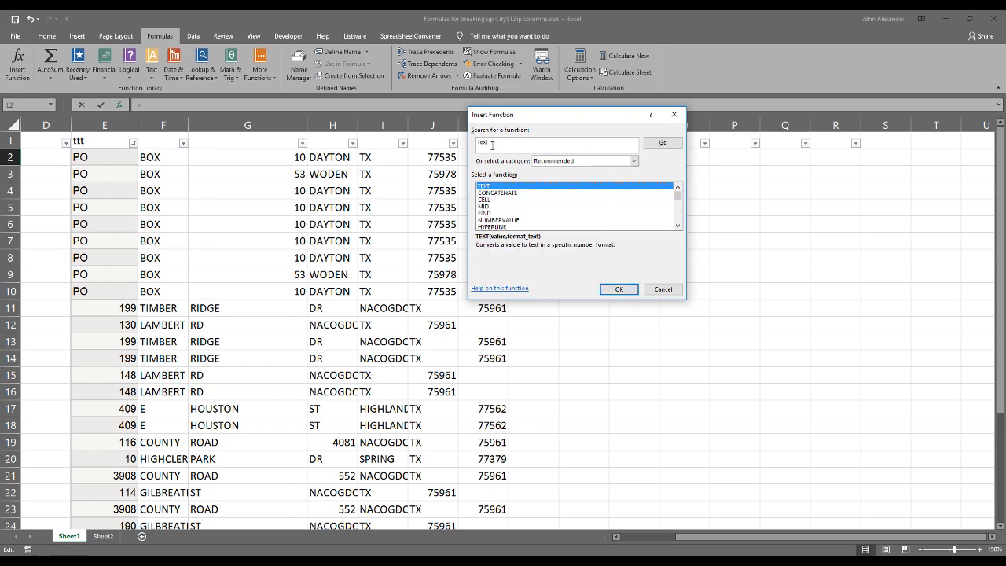
{"action": "left_click", "coordinate": [494, 194]}
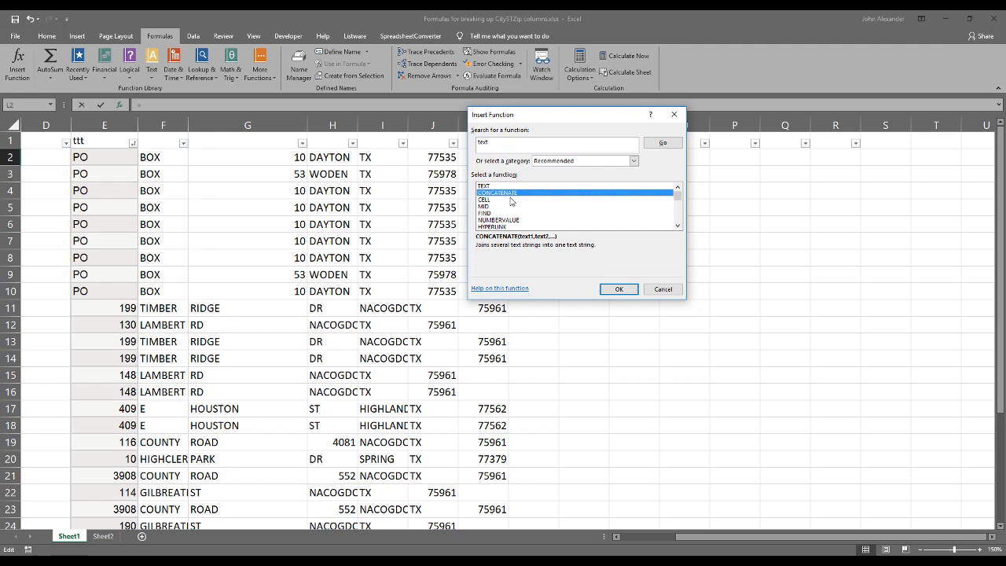
{"action": "left_click", "coordinate": [618, 289]}
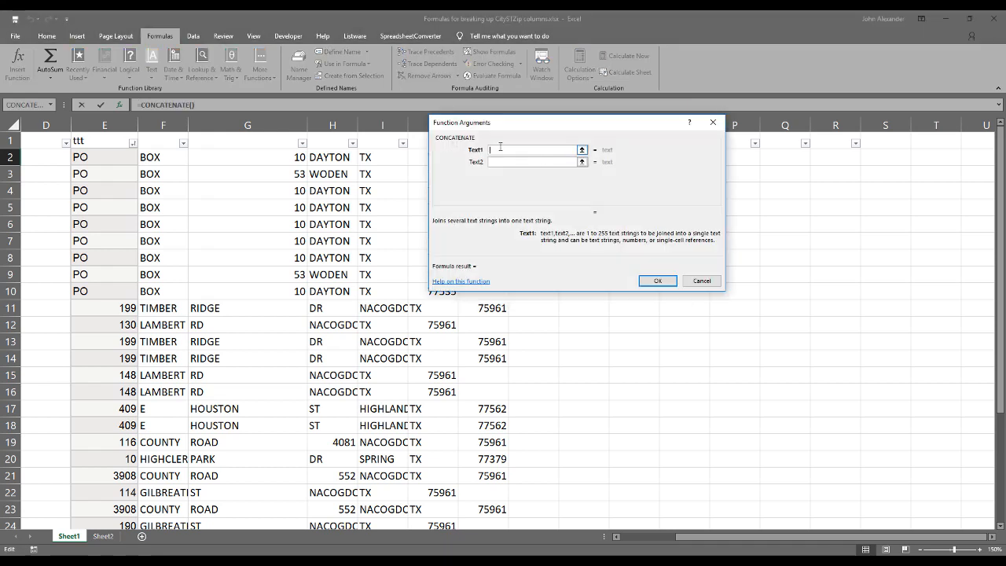
Set the CONCATENATE arguments in L2 to join E2, F2 and G2 with a space " " between each part
{"action": "left_click_drag", "start_coordinate": [485, 130], "coordinate": [735, 164]}
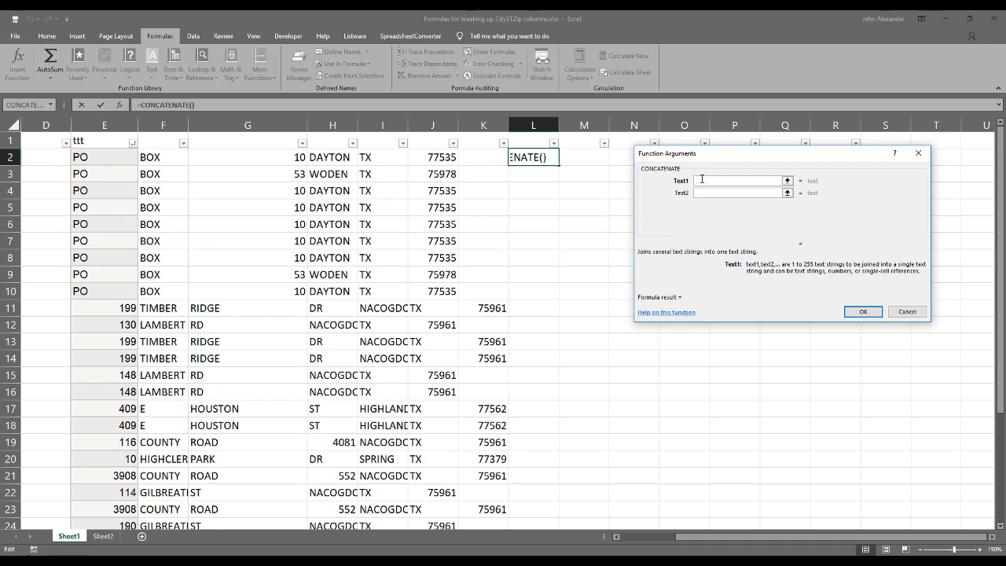
{"action": "left_click", "coordinate": [100, 158]}
{"action": "left_click", "coordinate": [700, 195]}
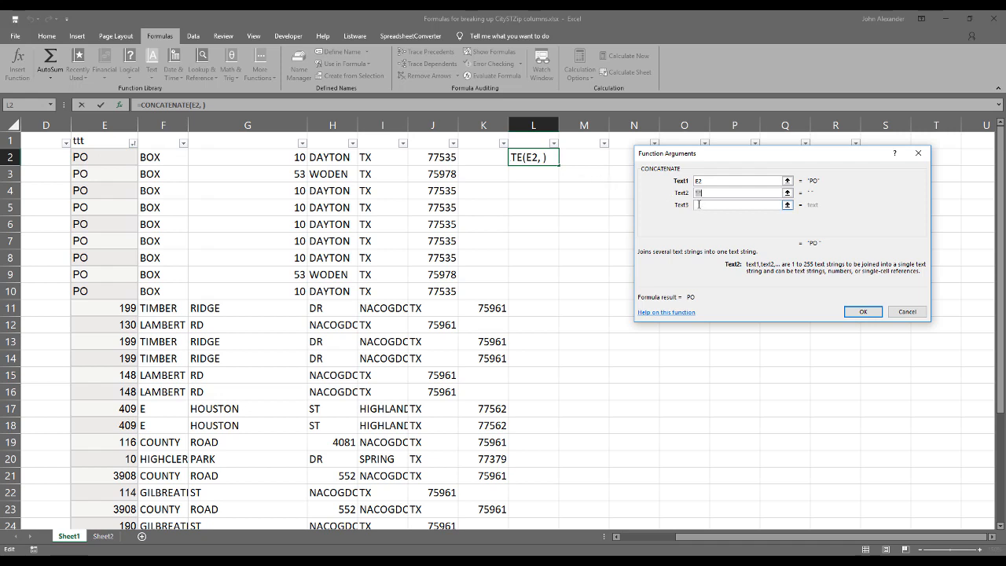
{"action": "left_click", "coordinate": [700, 204]}
{"action": "left_click", "coordinate": [162, 158]}
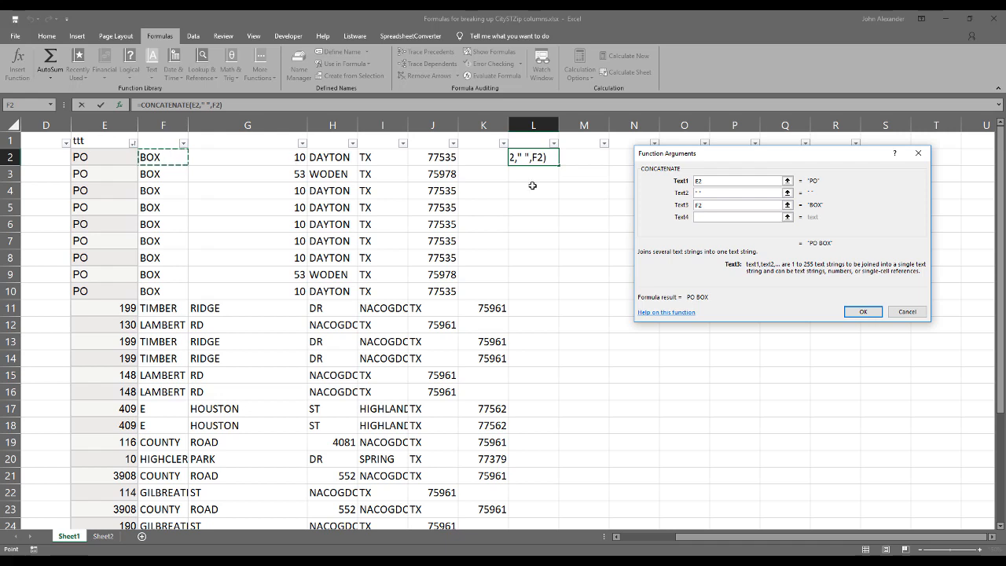
{"action": "left_click", "coordinate": [704, 218]}
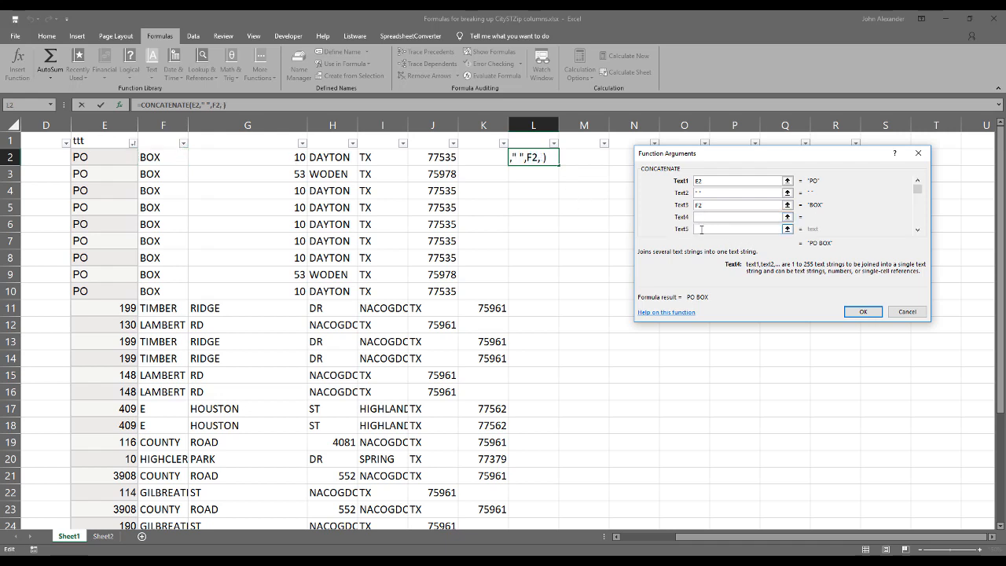
{"action": "left_click", "coordinate": [707, 228]}
{"action": "left_click", "coordinate": [242, 158]}
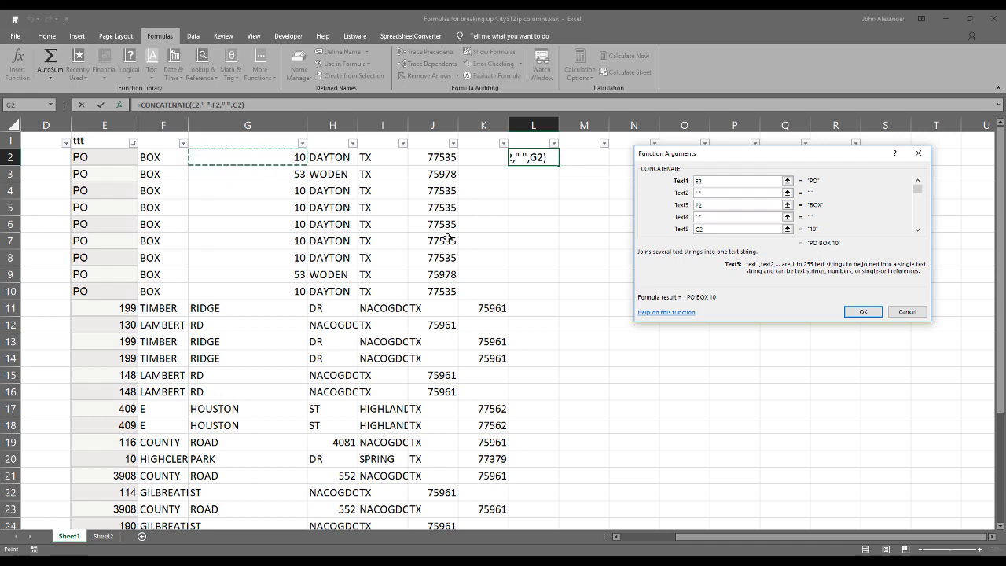
{"action": "left_click", "coordinate": [863, 312]}
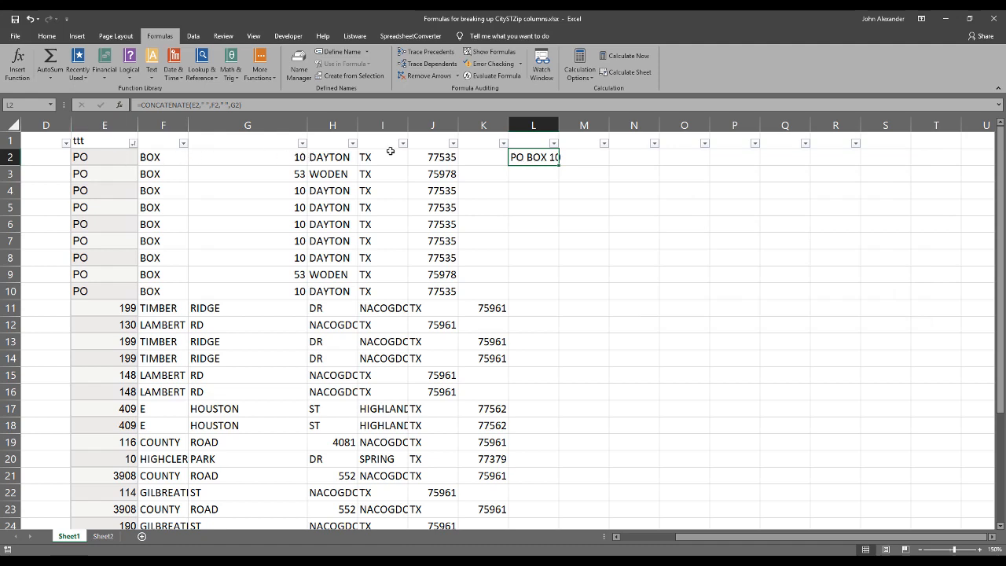
Fill the CONCATENATE formula from L2 down to L10 and widen column L to fit the street addresses
{"action": "left_click_drag", "start_coordinate": [560, 164], "coordinate": [556, 294]}
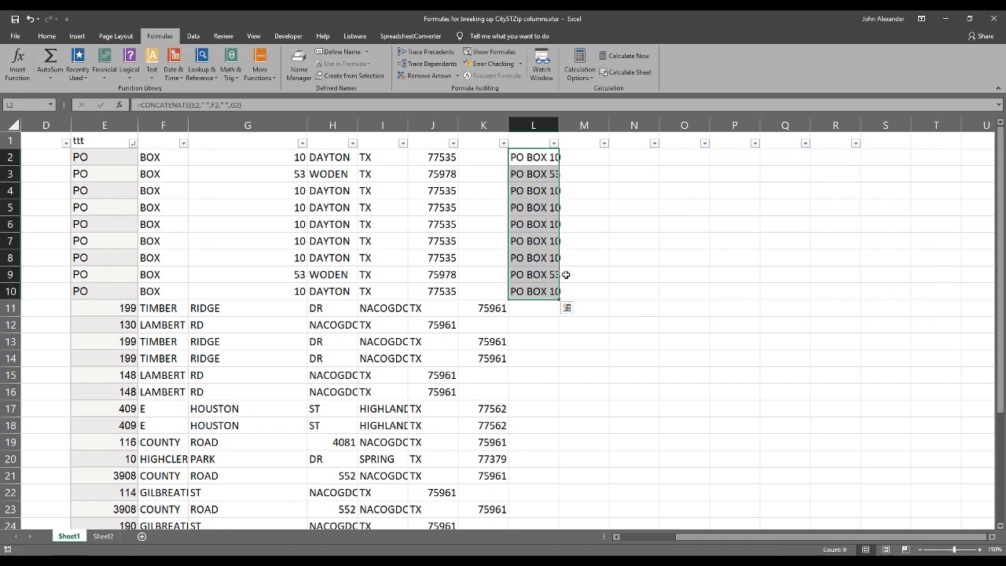
{"action": "left_click_drag", "start_coordinate": [558, 128], "coordinate": [616, 128]}
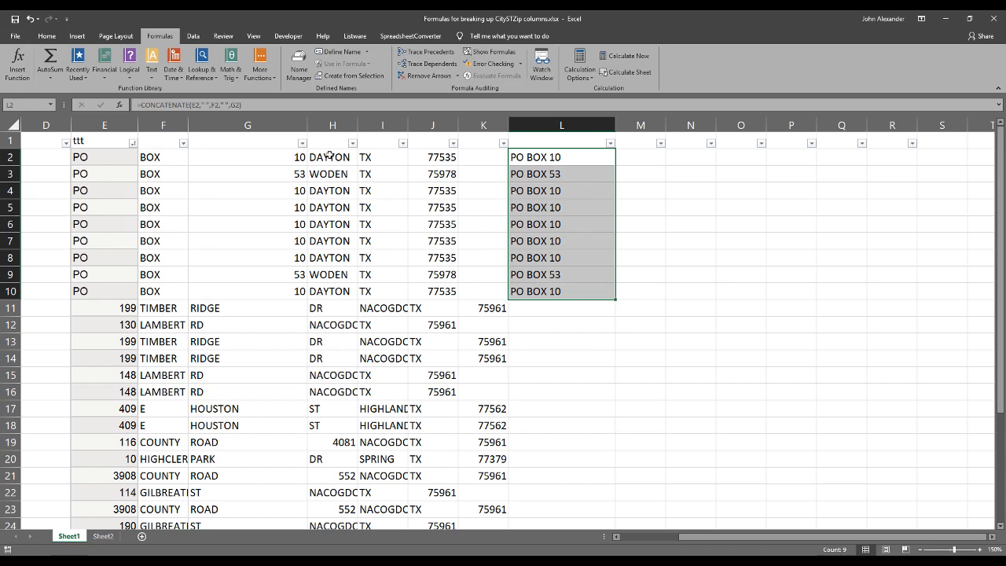
Move the city, state and ZIP cells H2:J10 to M2, next to the joined PO Box addresses
{"action": "left_click_drag", "start_coordinate": [329, 156], "coordinate": [409, 282]}
{"action": "key", "text": "ctrl+c"}
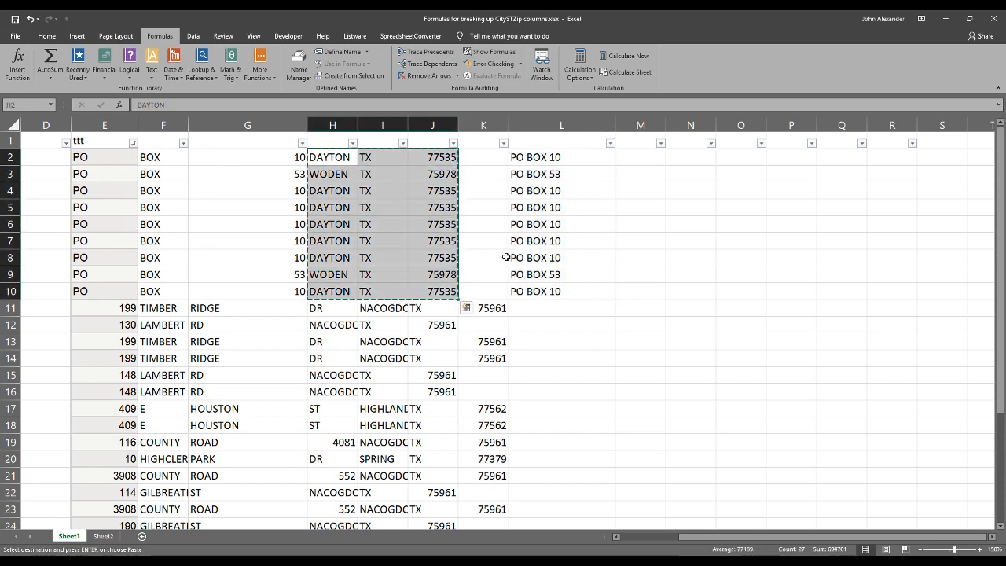
{"action": "left_click", "coordinate": [647, 157]}
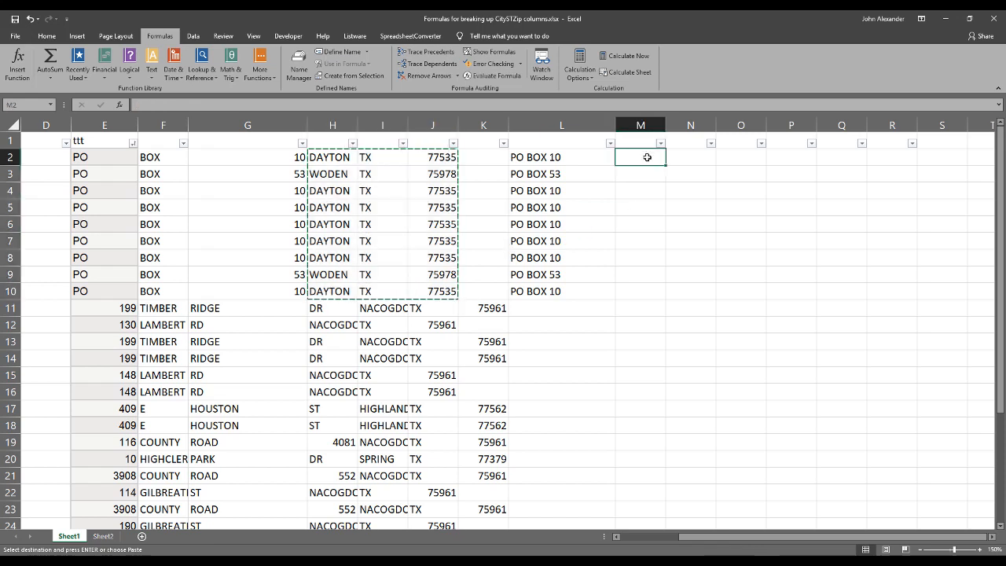
{"action": "key", "text": "ctrl+v"}
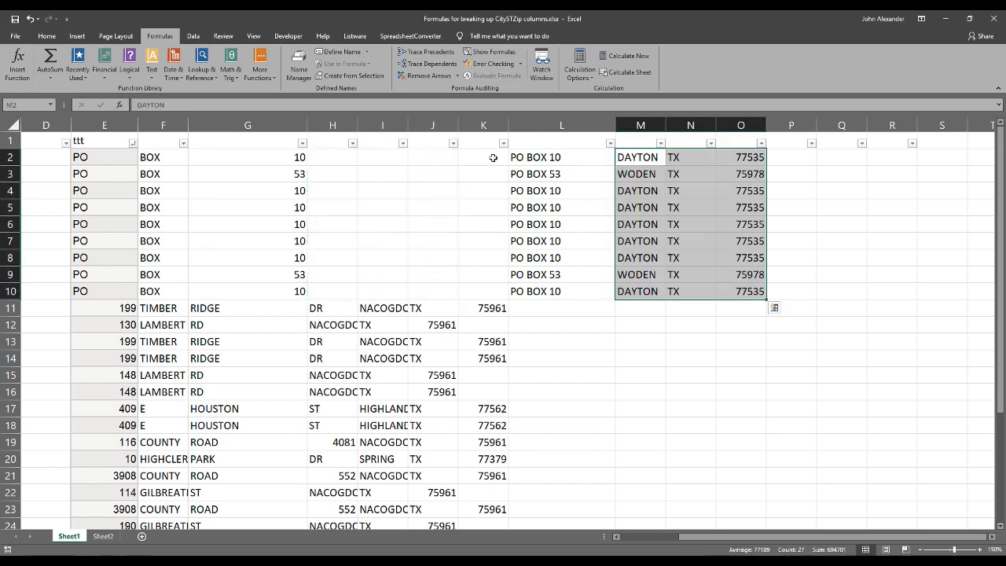
Try copying the joined addresses with city, state and ZIP in L2:O10 to cell C1 of Sheet2, then clear the pasted cells
{"action": "left_click_drag", "start_coordinate": [540, 158], "coordinate": [739, 297]}
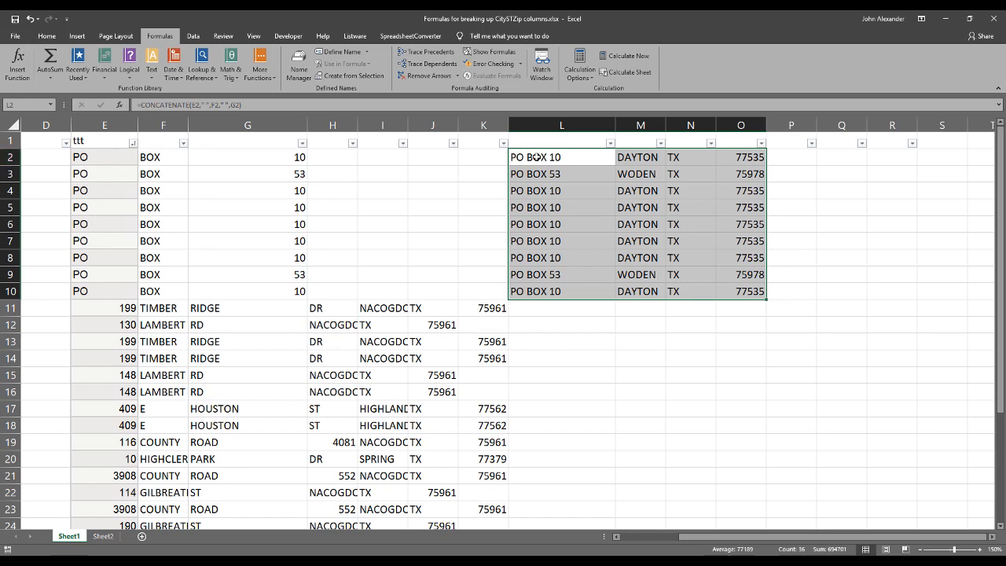
{"action": "key", "text": "ctrl+c"}
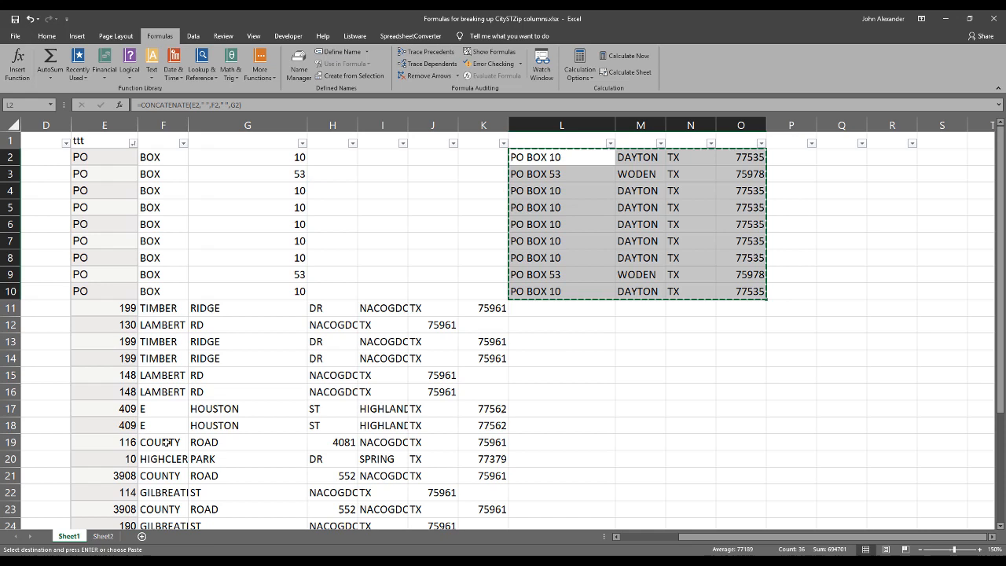
{"action": "left_click", "coordinate": [105, 537]}
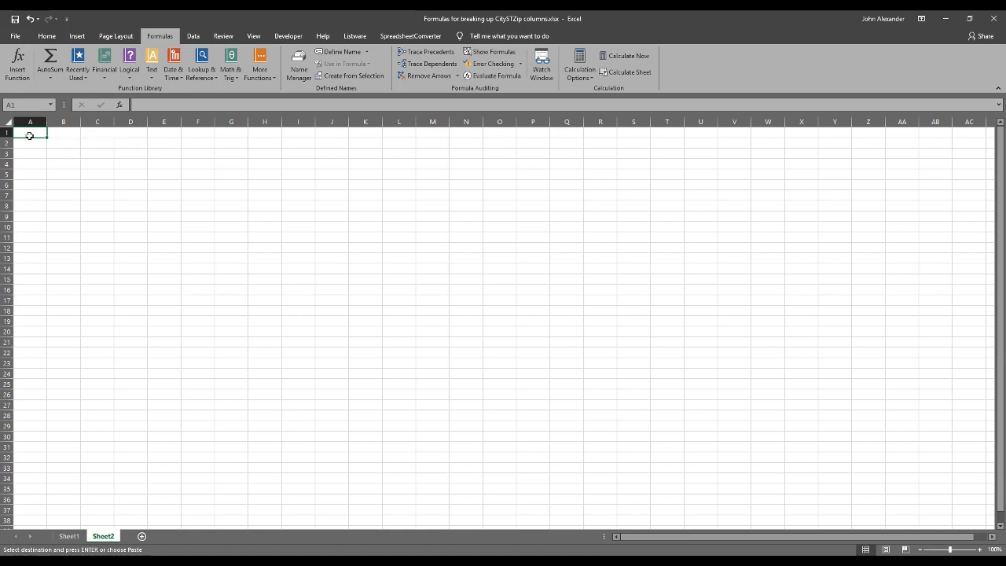
{"action": "left_click", "coordinate": [98, 134]}
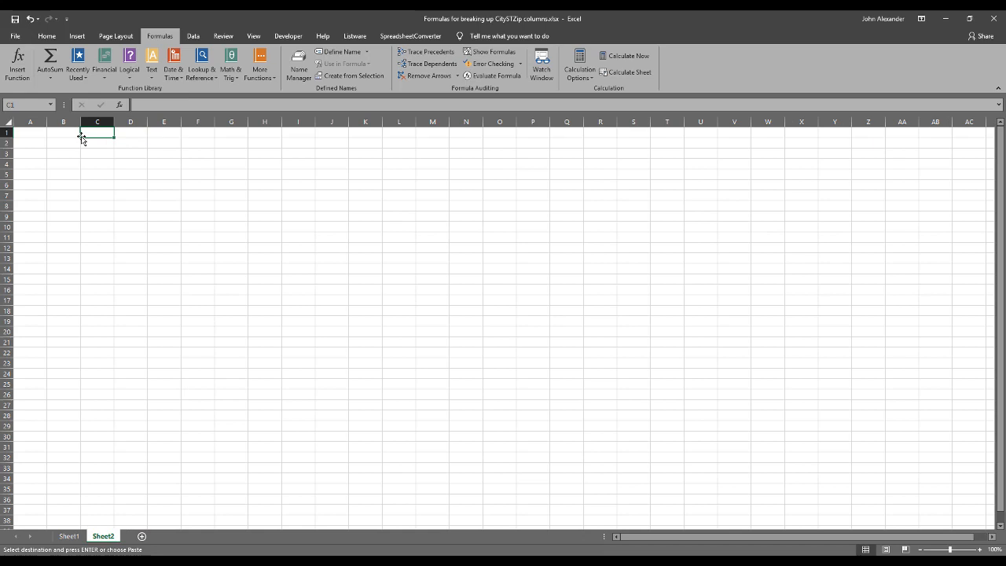
{"action": "key", "text": "ctrl+v"}
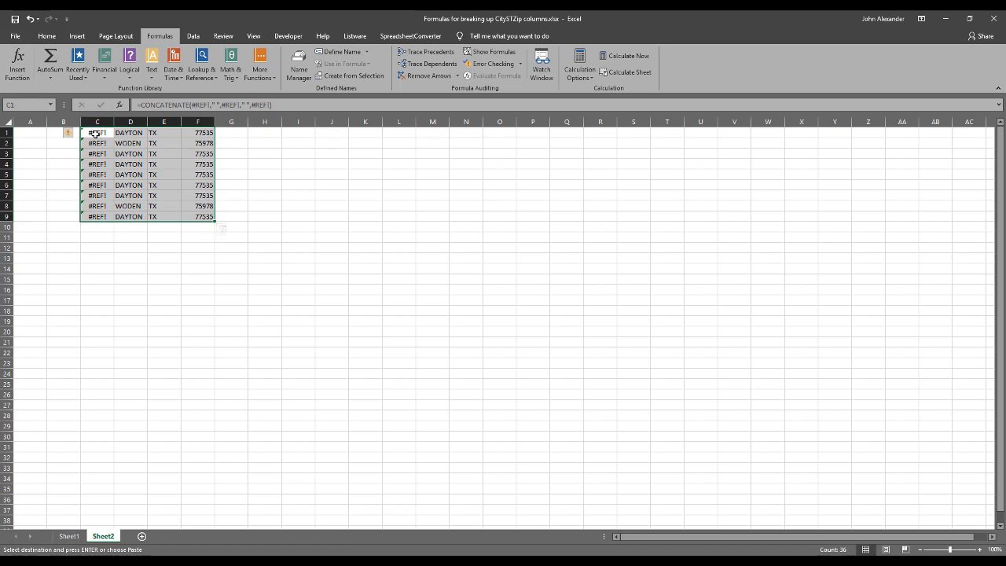
{"action": "key", "text": "Delete"}
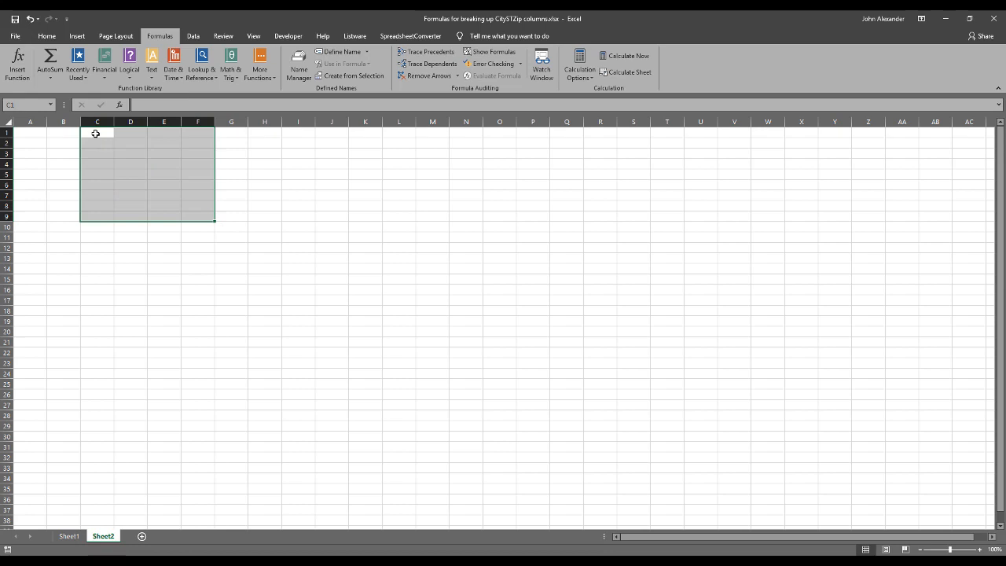
{"action": "right_click", "coordinate": [94, 134]}
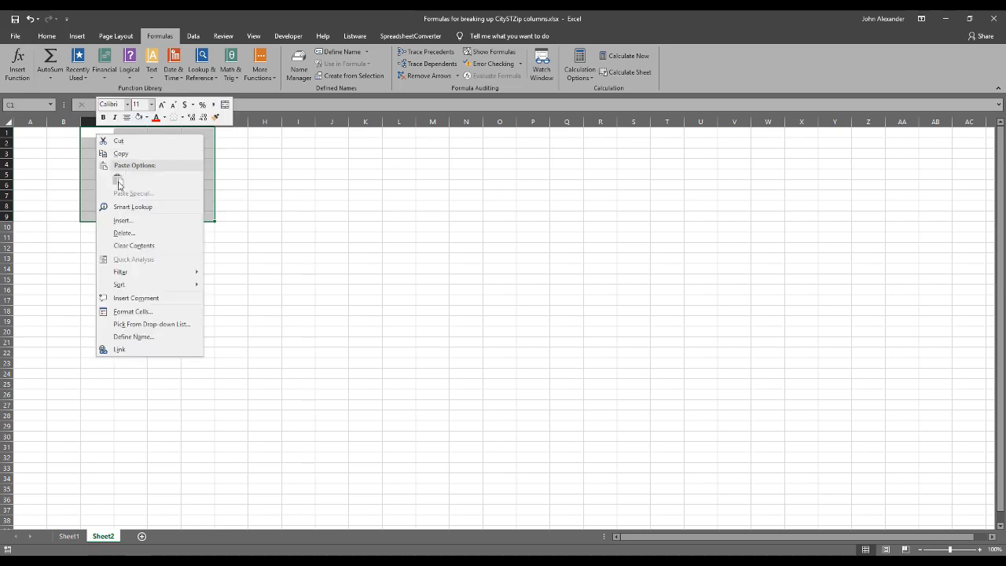
{"action": "left_click", "coordinate": [66, 537]}
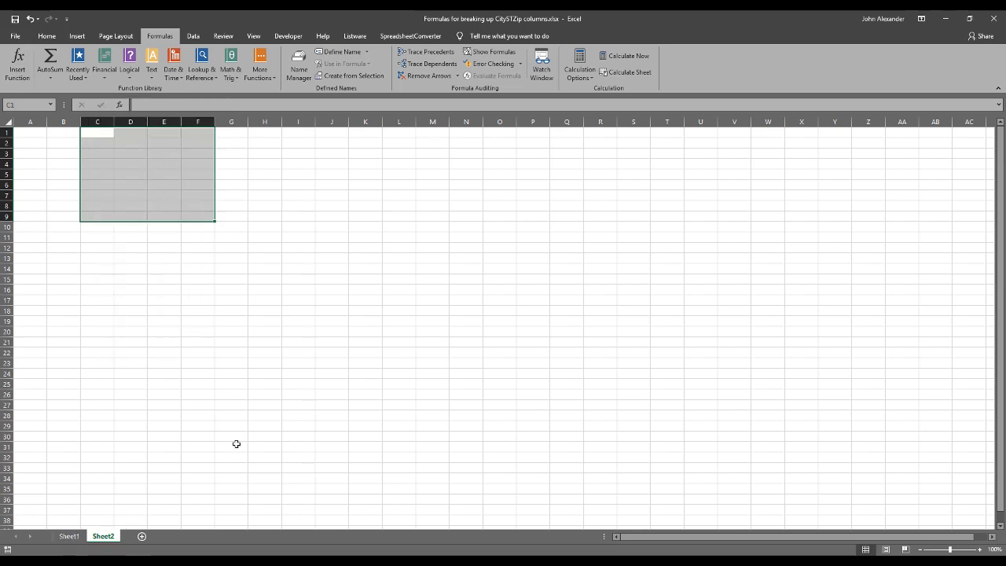
Copy L2:O10 from Sheet1, paste it as values at C1 of Sheet2, and widen column C to fit the addresses
{"action": "left_click", "coordinate": [71, 538]}
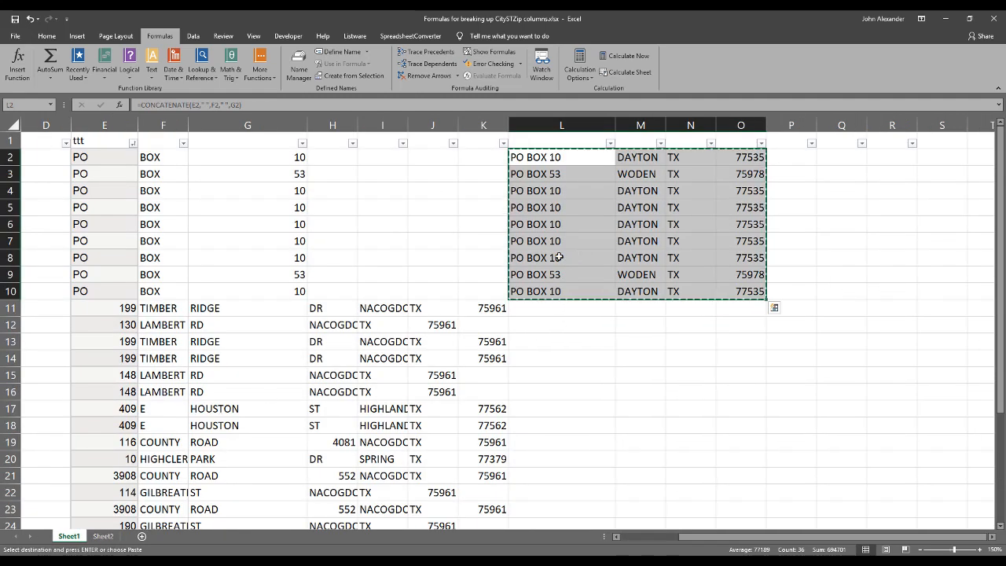
{"action": "key", "text": "ctrl+c"}
{"action": "left_click", "coordinate": [104, 539]}
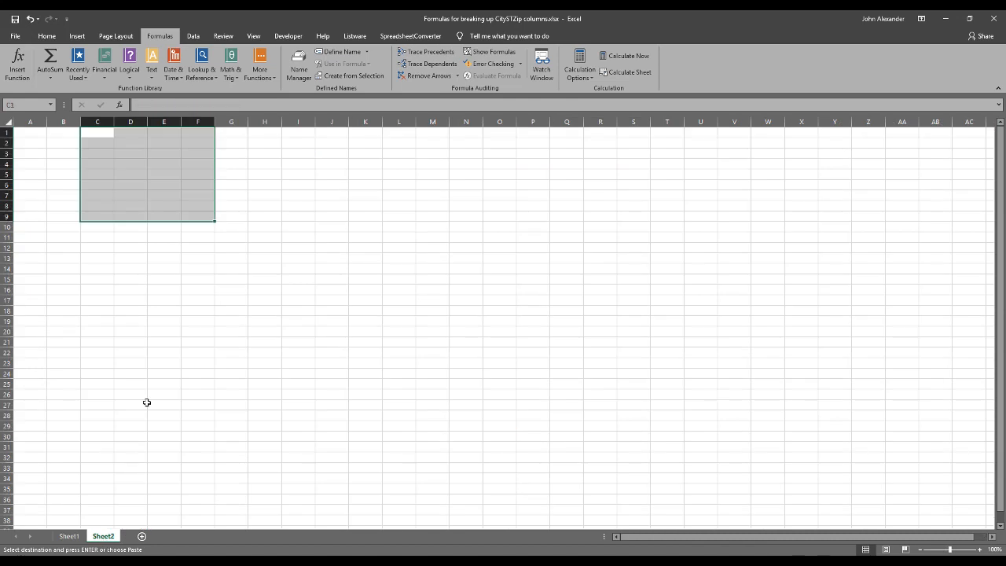
{"action": "right_click", "coordinate": [99, 134]}
{"action": "left_click", "coordinate": [137, 183]}
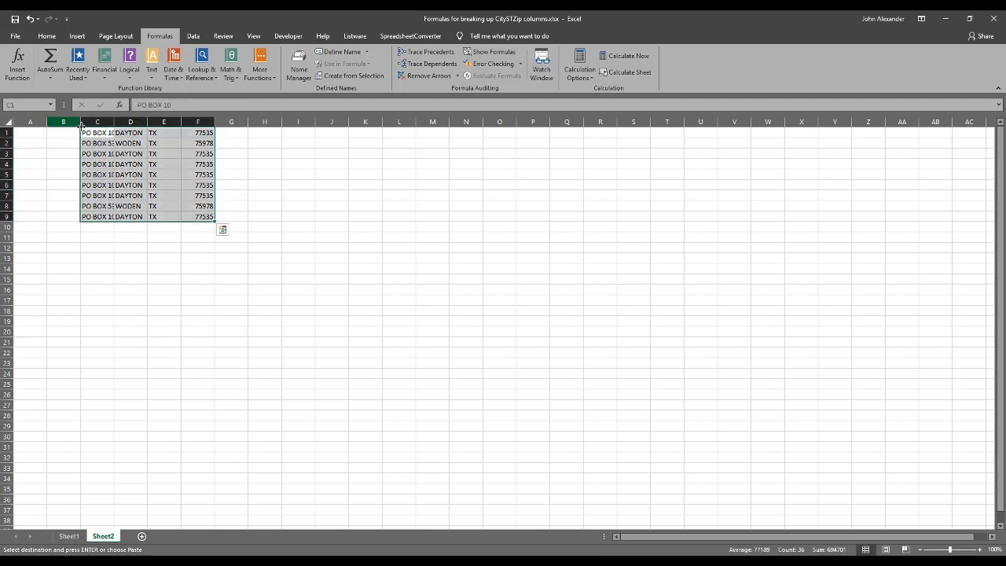
{"action": "left_click_drag", "start_coordinate": [114, 124], "coordinate": [203, 124]}
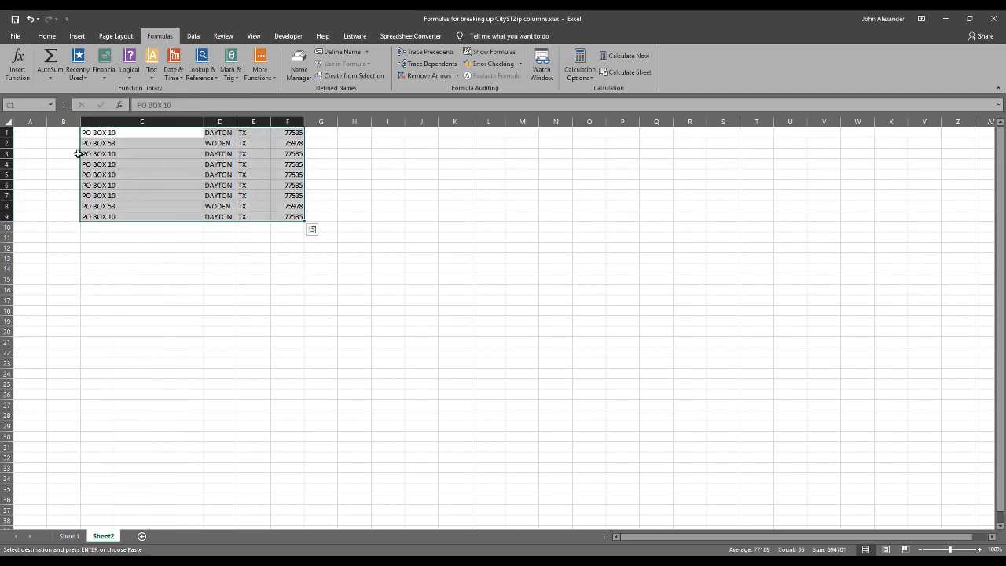
Copy the entire PO Box rows 2 to 10 on Sheet1
{"action": "left_click", "coordinate": [29, 133]}
{"action": "left_click", "coordinate": [65, 132]}
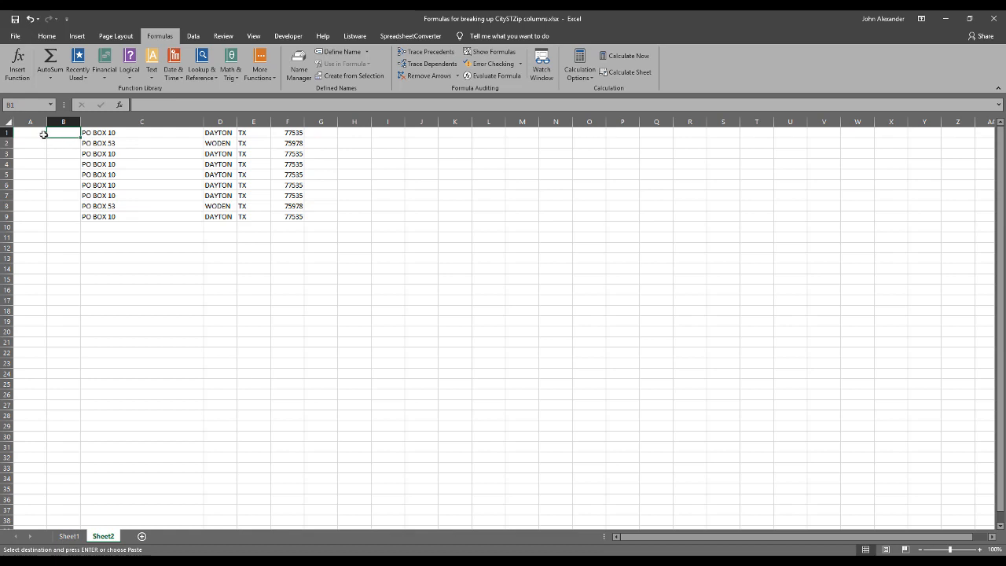
{"action": "left_click", "coordinate": [69, 538]}
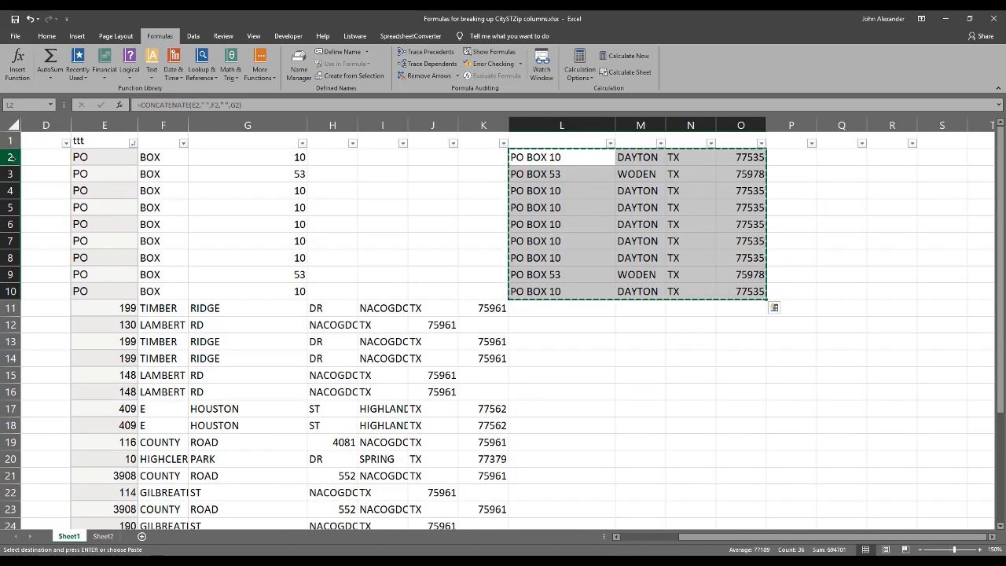
{"action": "left_click_drag", "start_coordinate": [9, 157], "coordinate": [8, 291]}
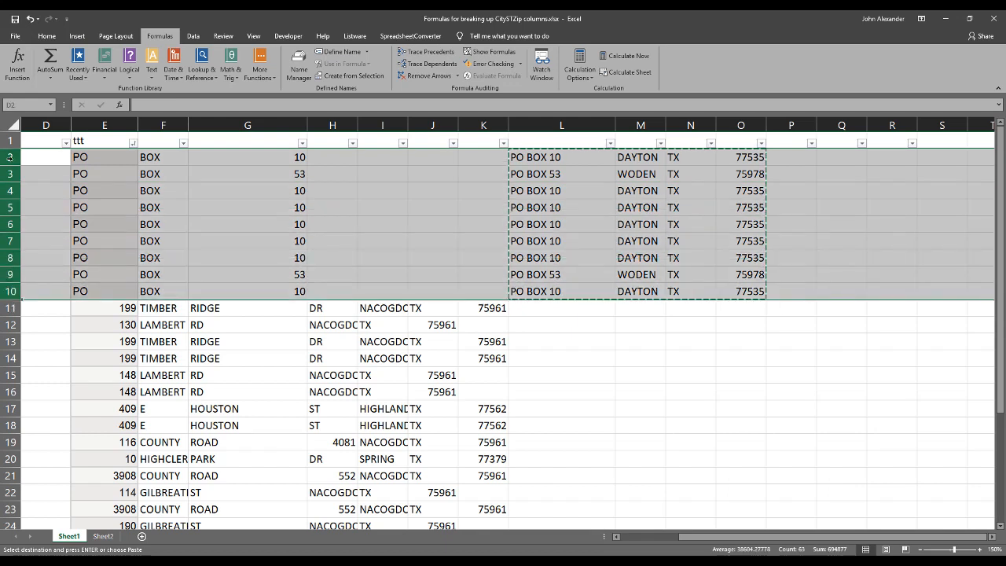
{"action": "left_click", "coordinate": [12, 157]}
{"action": "left_click_drag", "start_coordinate": [11, 157], "coordinate": [7, 293]}
{"action": "right_click", "coordinate": [176, 223]}
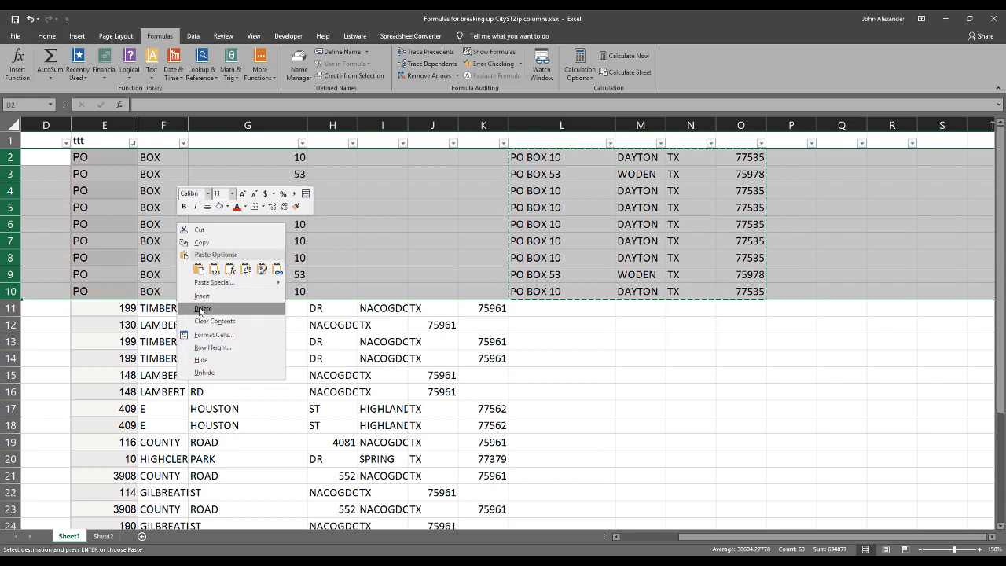
{"action": "left_click", "coordinate": [201, 243]}
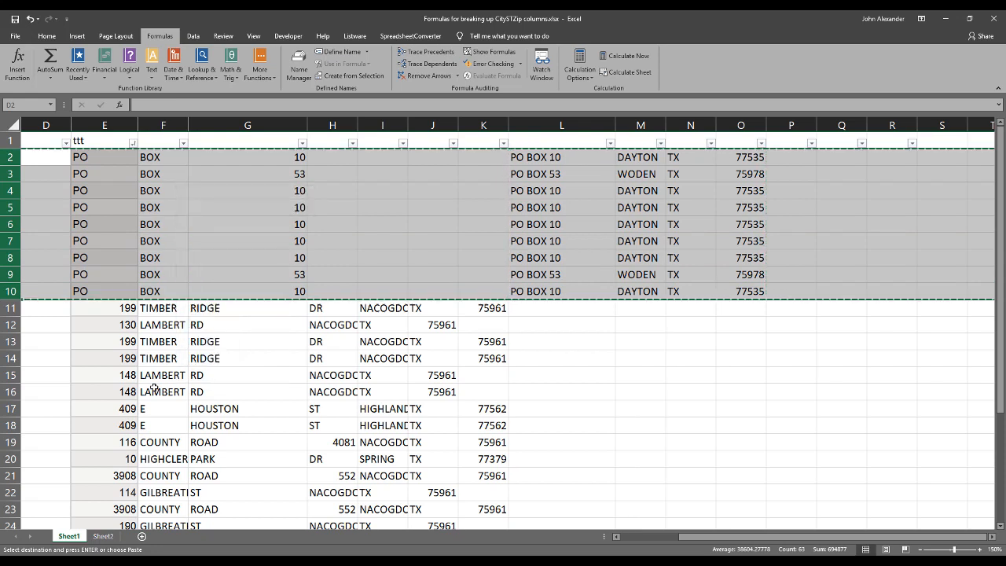
Paste the copied rows at A1 of Sheet2 and replace their formulas with values
{"action": "left_click", "coordinate": [110, 537]}
{"action": "left_click", "coordinate": [29, 130]}
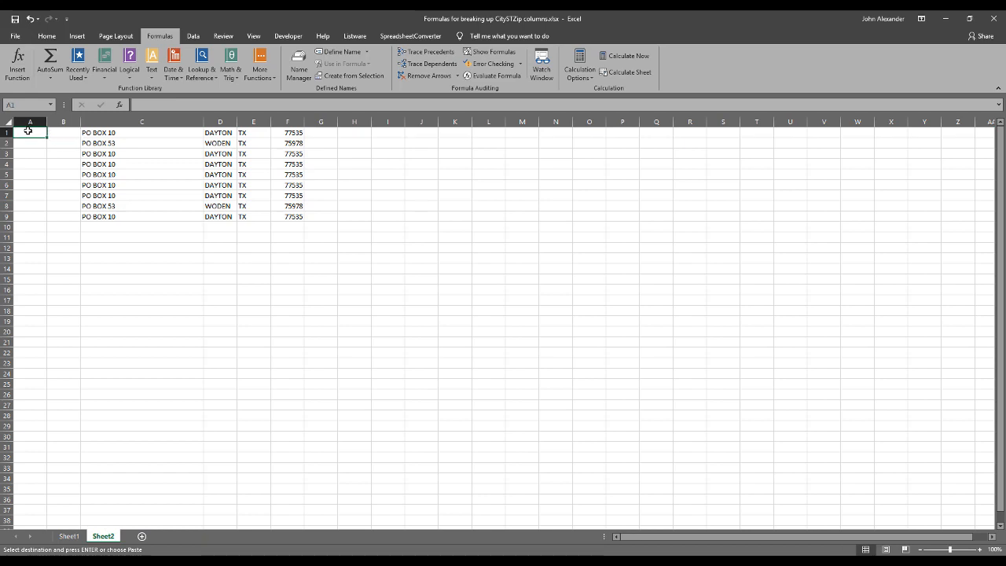
{"action": "key", "text": "ctrl+v"}
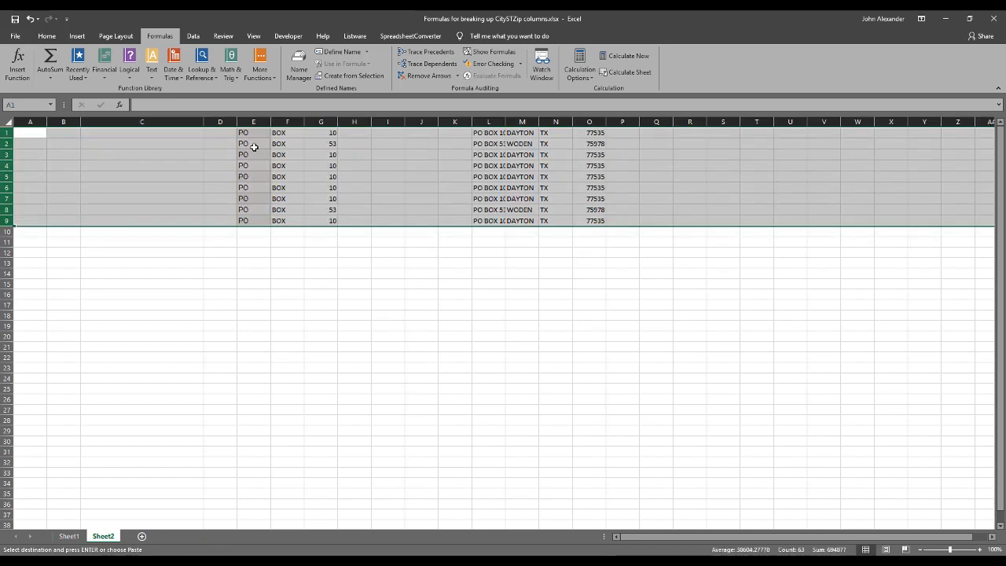
{"action": "right_click", "coordinate": [242, 161]}
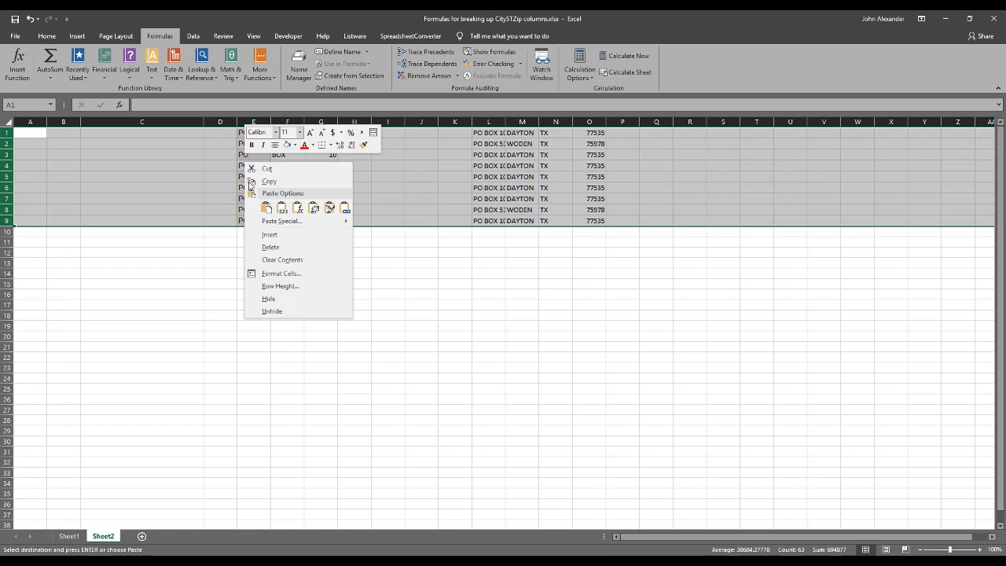
{"action": "left_click", "coordinate": [282, 207]}
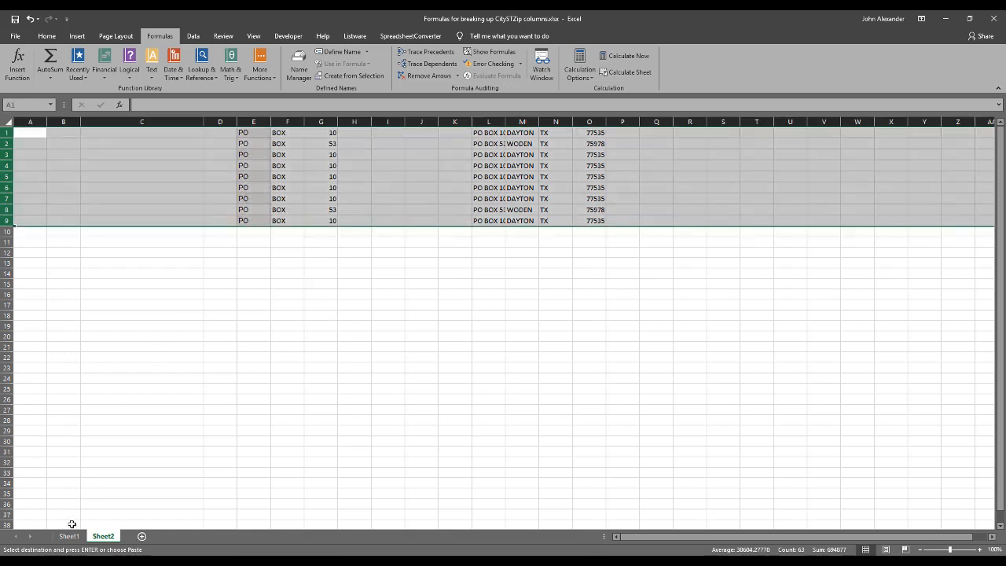
Delete the PO Box rows 2 to 10 from Sheet1
{"action": "left_click", "coordinate": [69, 535]}
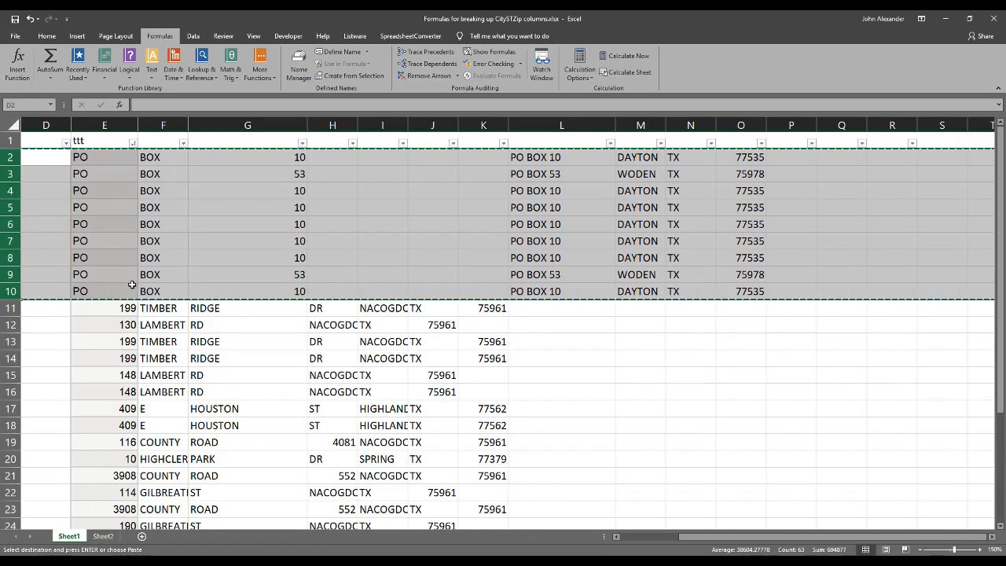
{"action": "right_click", "coordinate": [100, 205]}
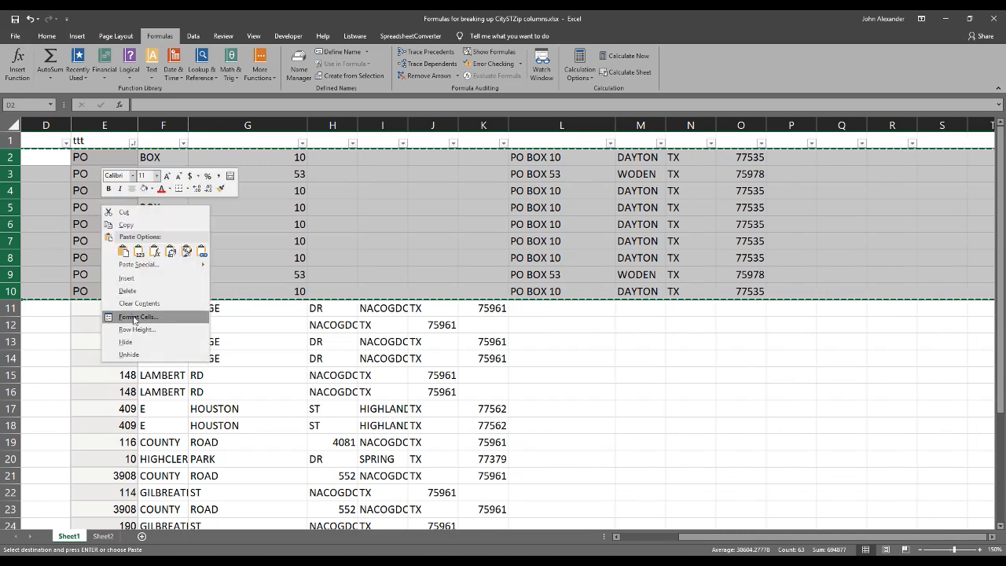
{"action": "left_click", "coordinate": [118, 292]}
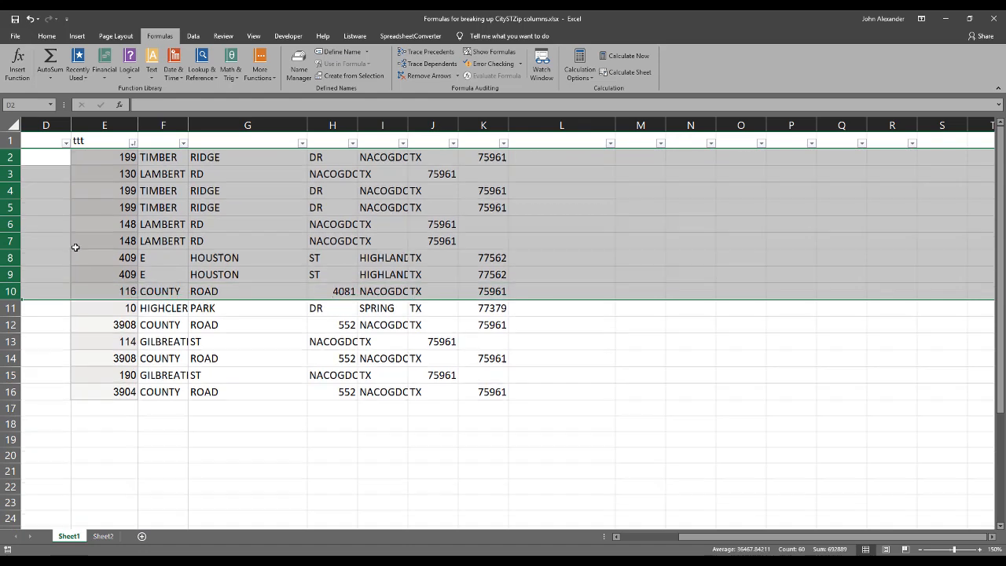
Sort the remaining addresses on Sheet1 by column J from A to Z to group rows with the same layout
{"action": "left_click", "coordinate": [388, 177]}
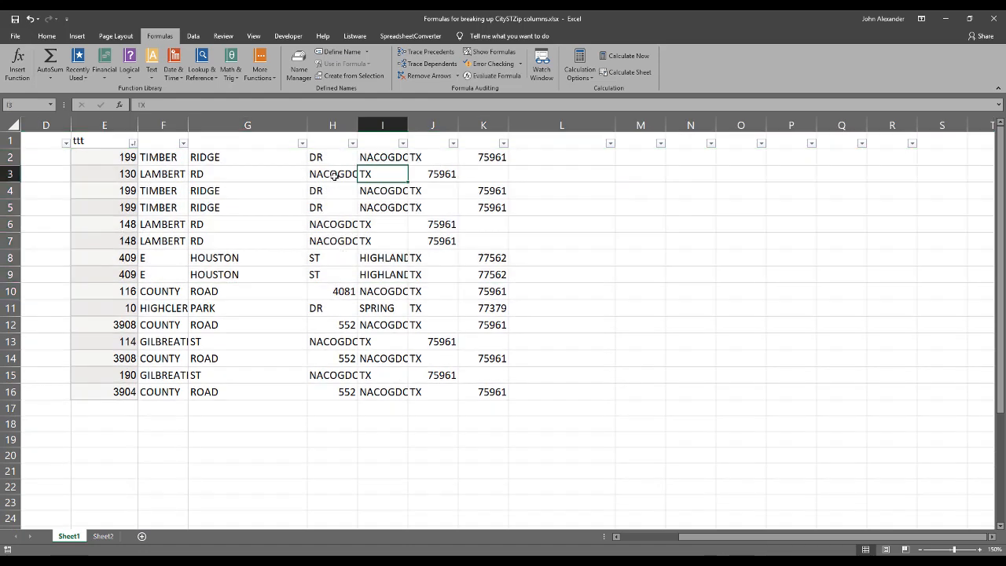
{"action": "left_click", "coordinate": [377, 157]}
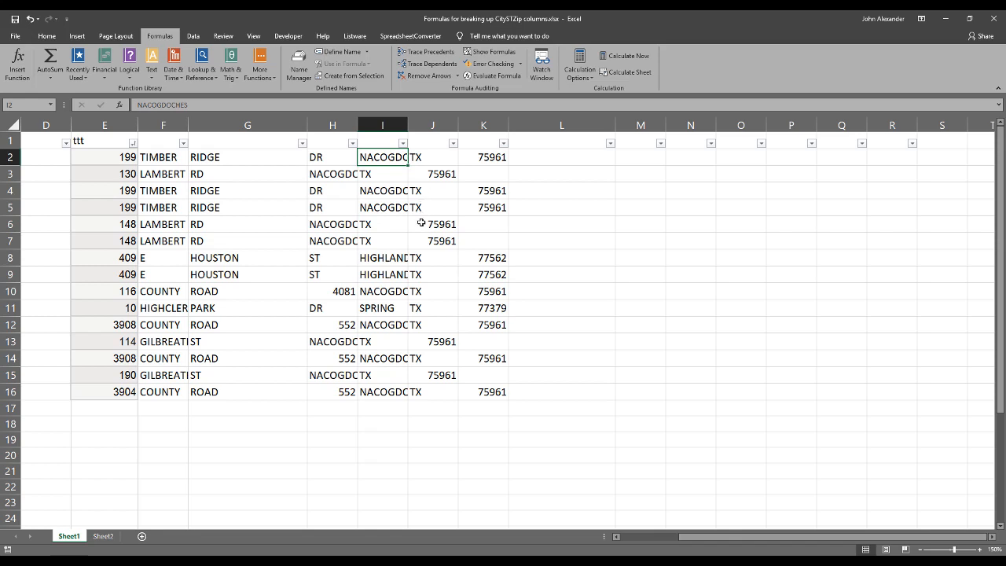
{"action": "left_click", "coordinate": [454, 144]}
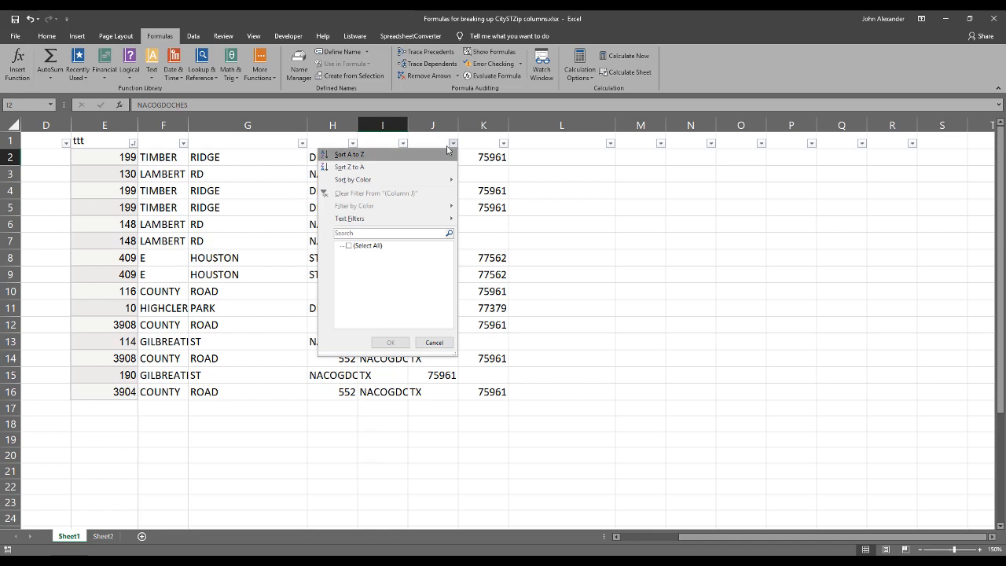
{"action": "left_click", "coordinate": [352, 156]}
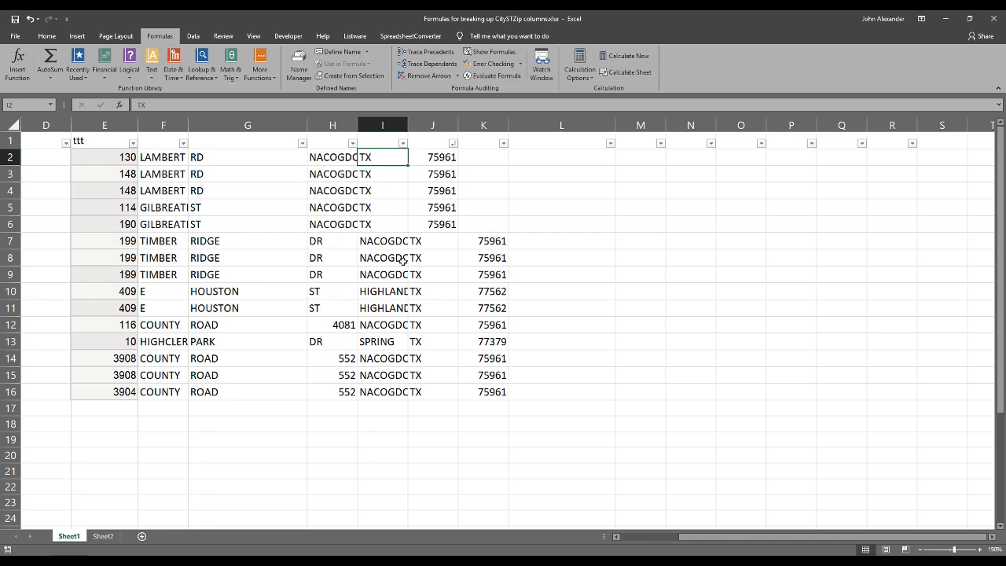
Examine which columns hold street parts and which hold city, state and ZIP in rows 2 to 6 and rows 7 to 16
{"action": "left_click", "coordinate": [539, 155]}
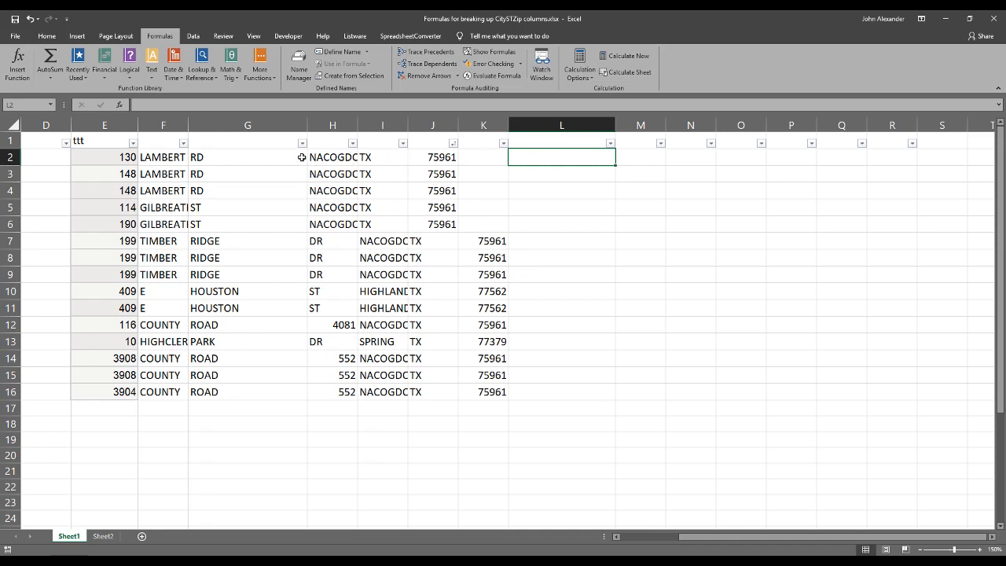
{"action": "left_click_drag", "start_coordinate": [123, 158], "coordinate": [250, 159]}
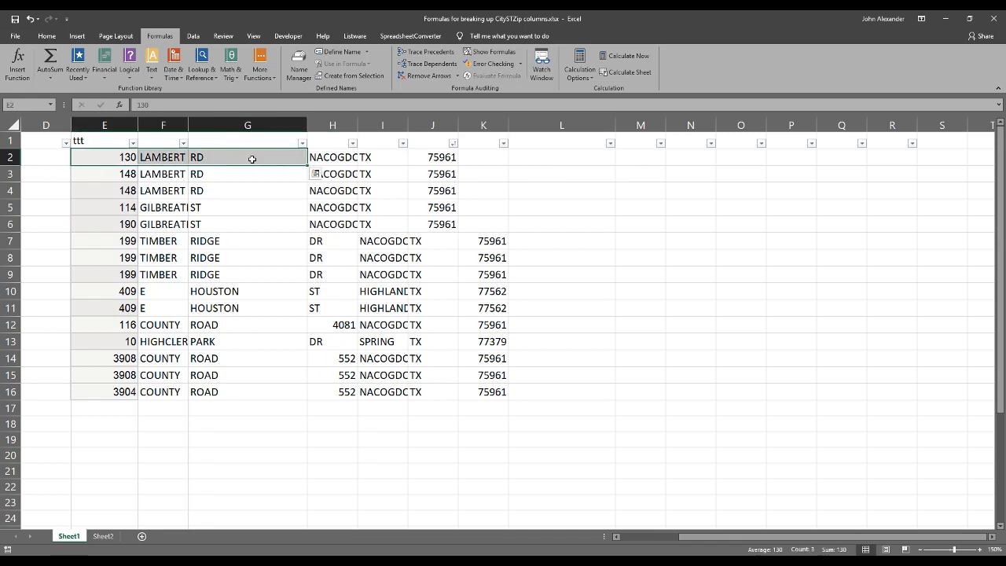
{"action": "left_click", "coordinate": [559, 161]}
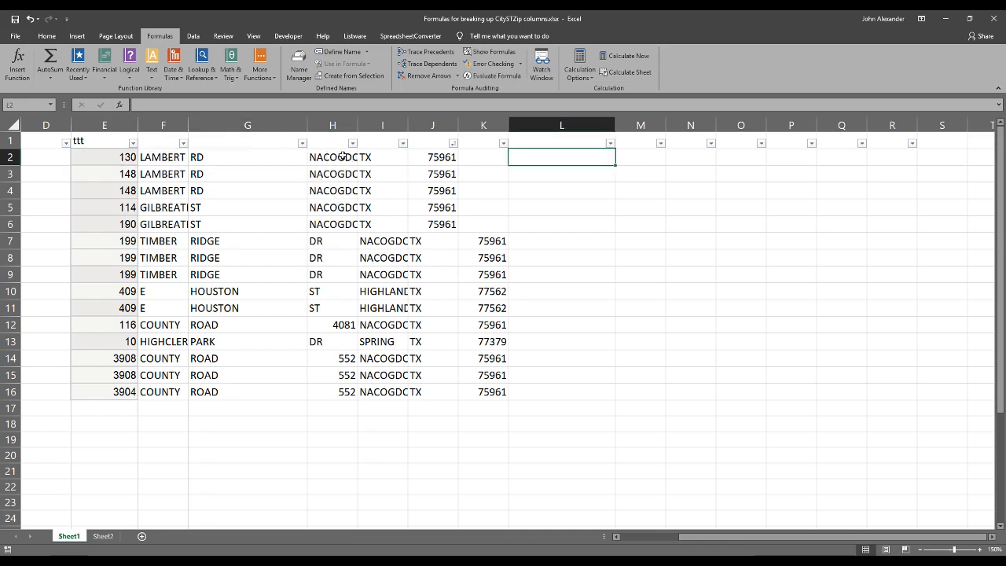
{"action": "left_click_drag", "start_coordinate": [342, 156], "coordinate": [542, 218]}
{"action": "left_click", "coordinate": [638, 207]}
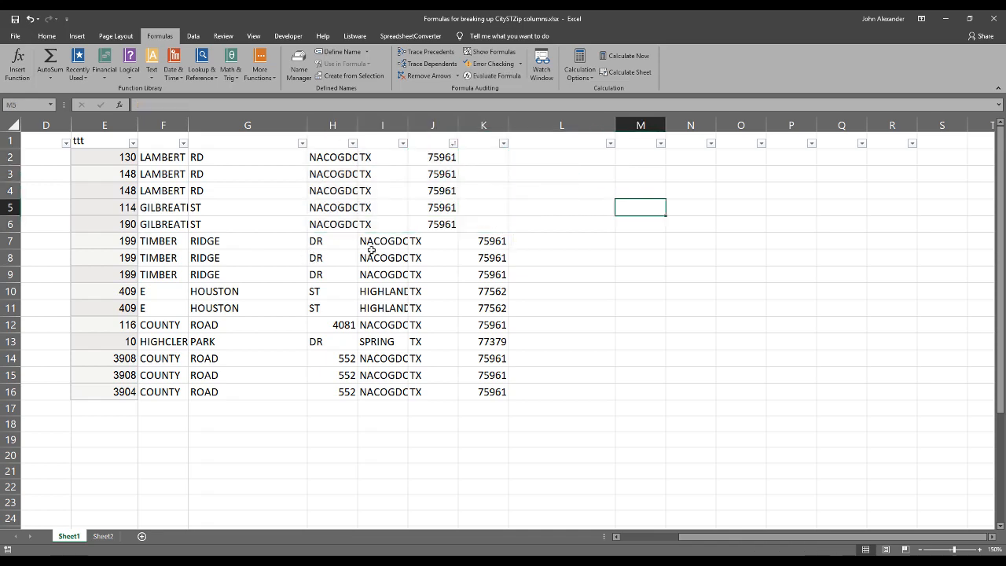
{"action": "left_click_drag", "start_coordinate": [114, 242], "coordinate": [312, 316]}
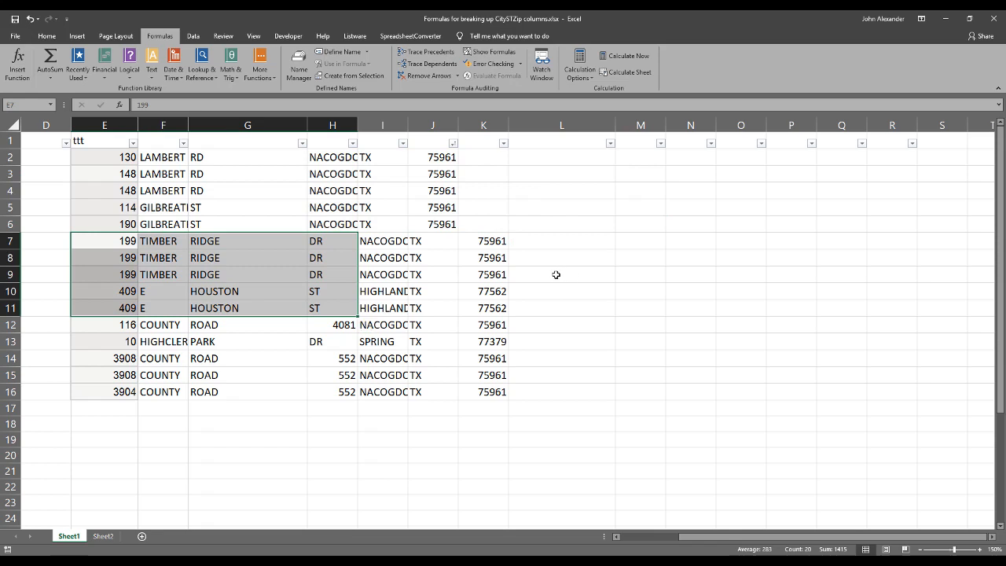
{"action": "left_click", "coordinate": [620, 243]}
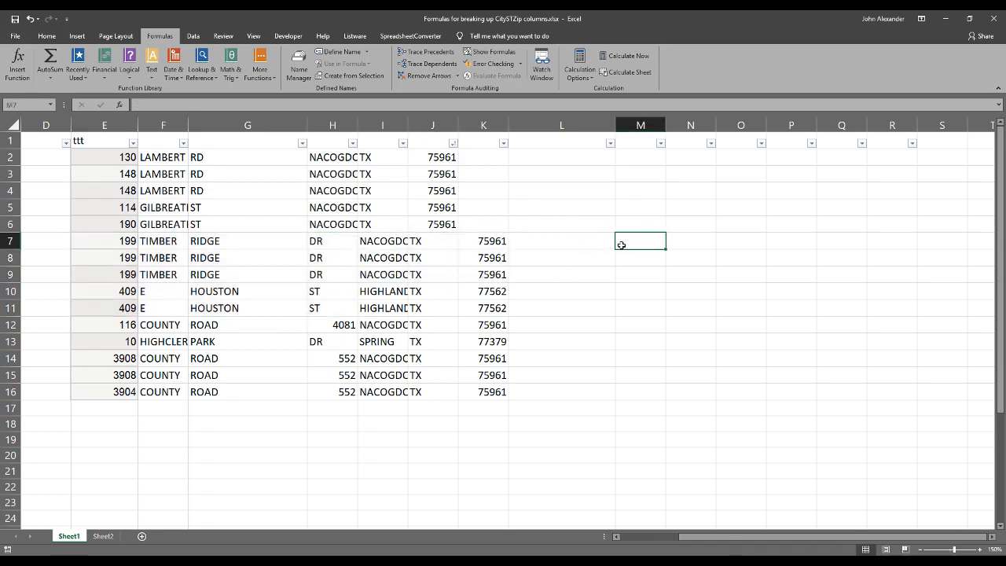
{"action": "left_click_drag", "start_coordinate": [393, 242], "coordinate": [488, 309]}
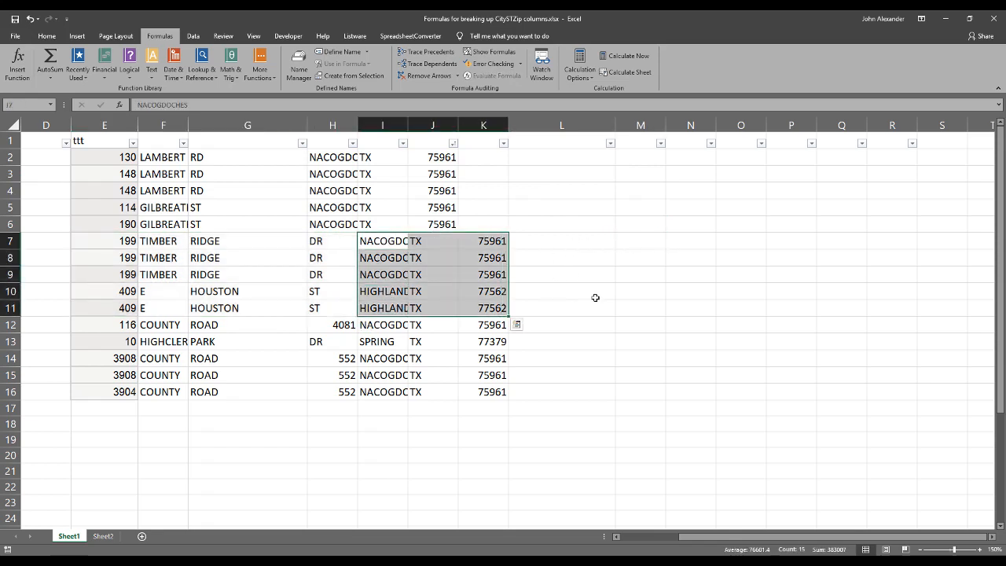
{"action": "left_click", "coordinate": [739, 291]}
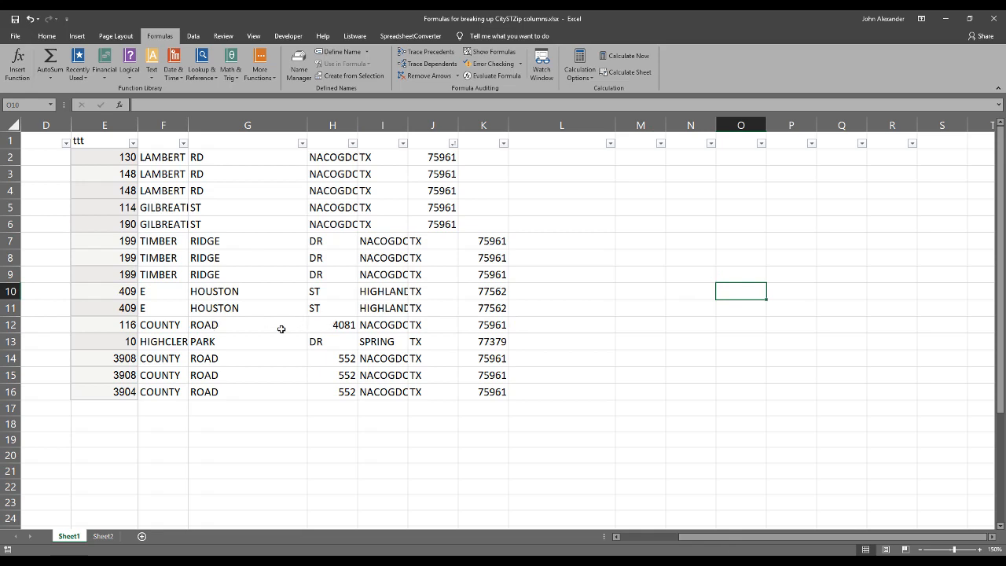
{"action": "left_click", "coordinate": [346, 327]}
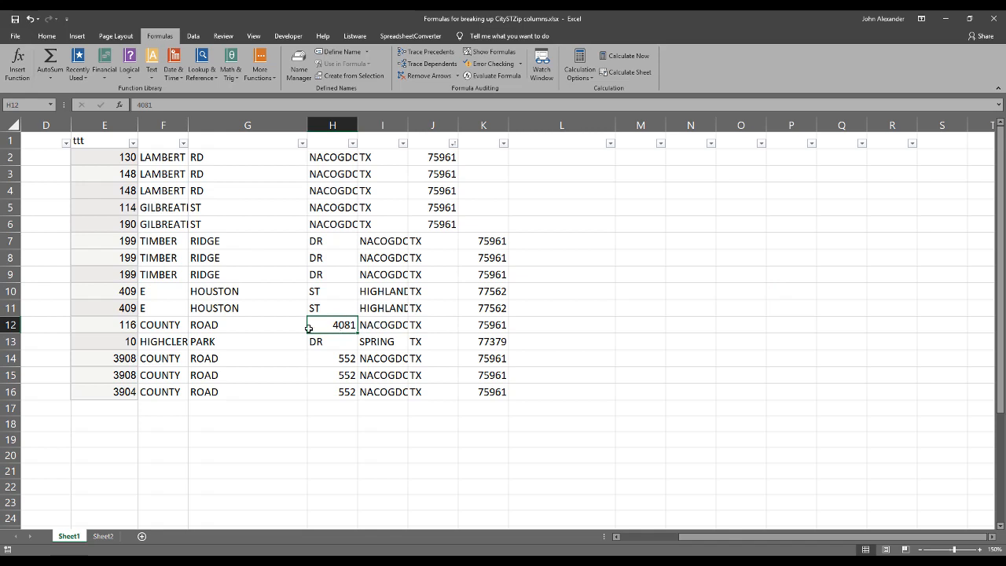
{"action": "left_click", "coordinate": [330, 245]}
{"action": "left_click_drag", "start_coordinate": [333, 290], "coordinate": [333, 409]}
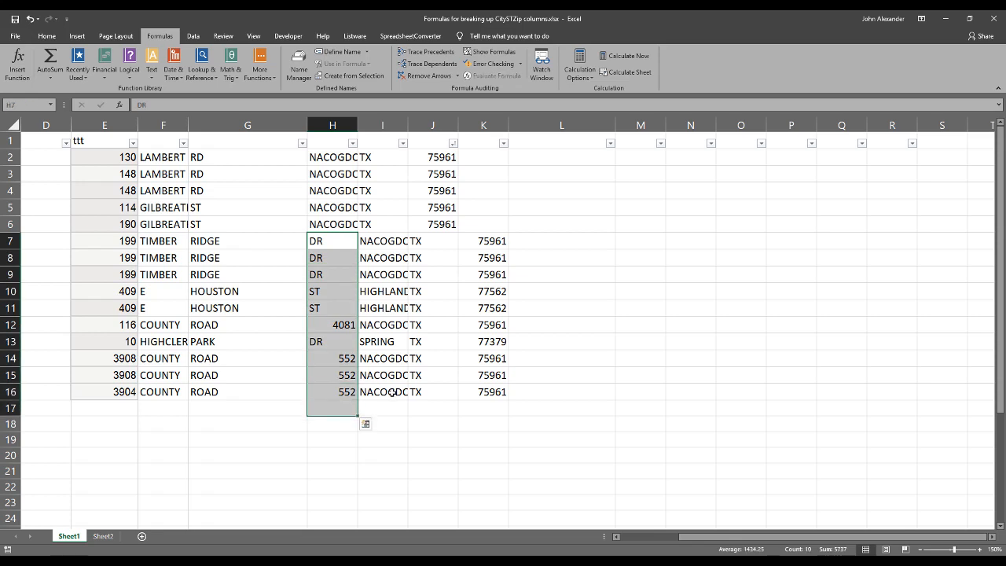
{"action": "left_click_drag", "start_coordinate": [383, 241], "coordinate": [389, 393]}
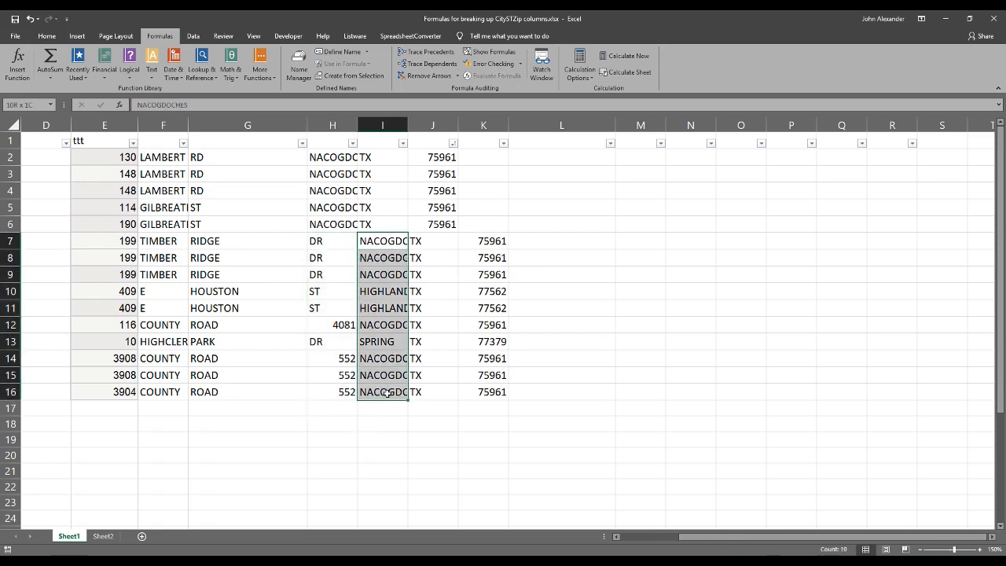
{"action": "left_click", "coordinate": [552, 388]}
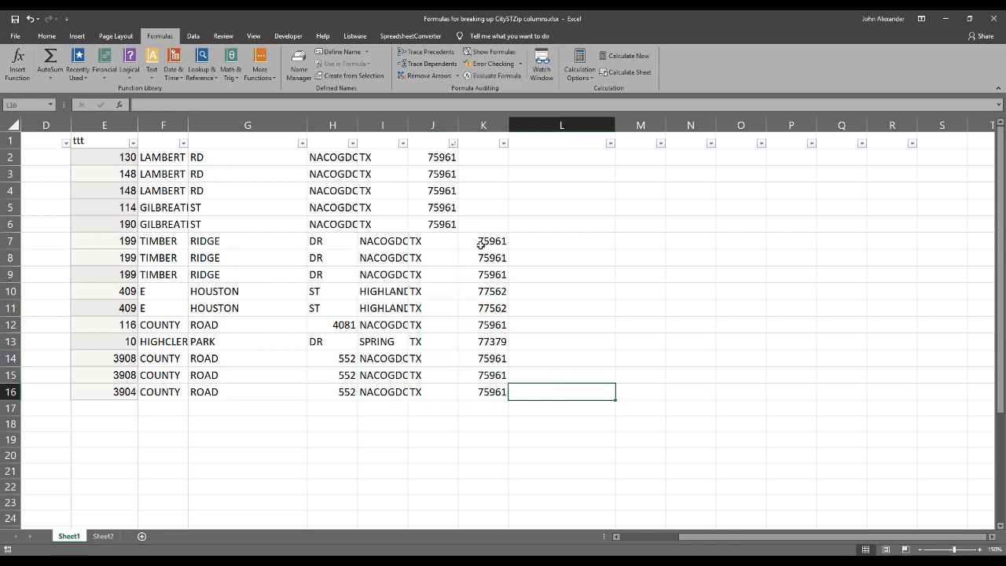